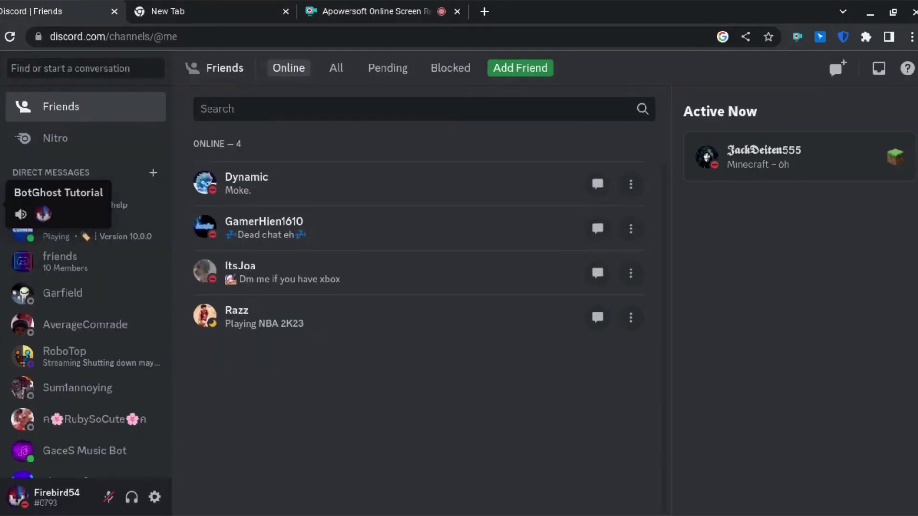
# Step: Open the BotGhost Tutorial server from the Friends page server list
pyautogui.click(95, 197)
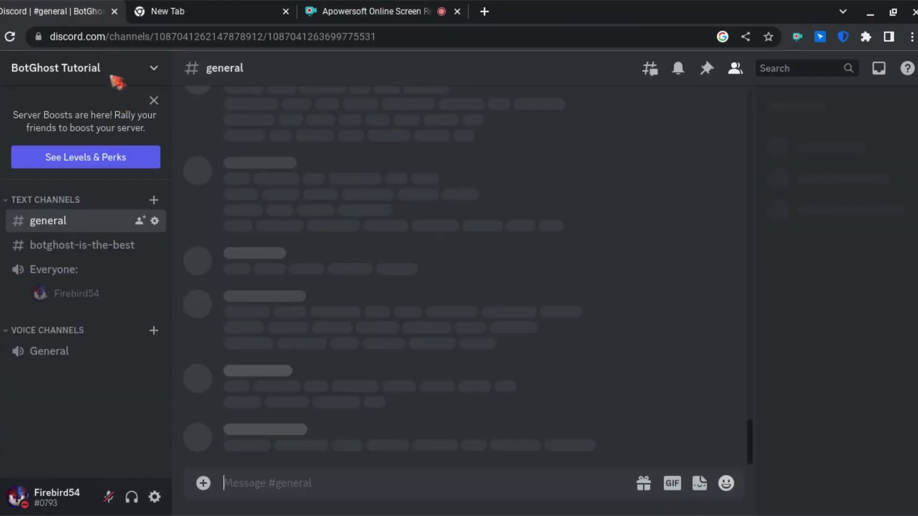
# Step: Go to the Roles page of the BotGhost Tutorial server's settings
pyautogui.click(114, 81)
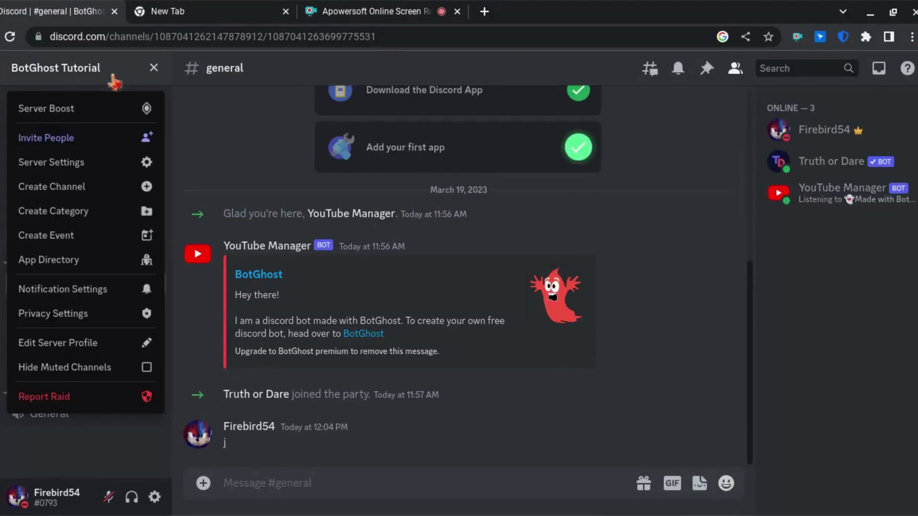
pyautogui.click(149, 170)
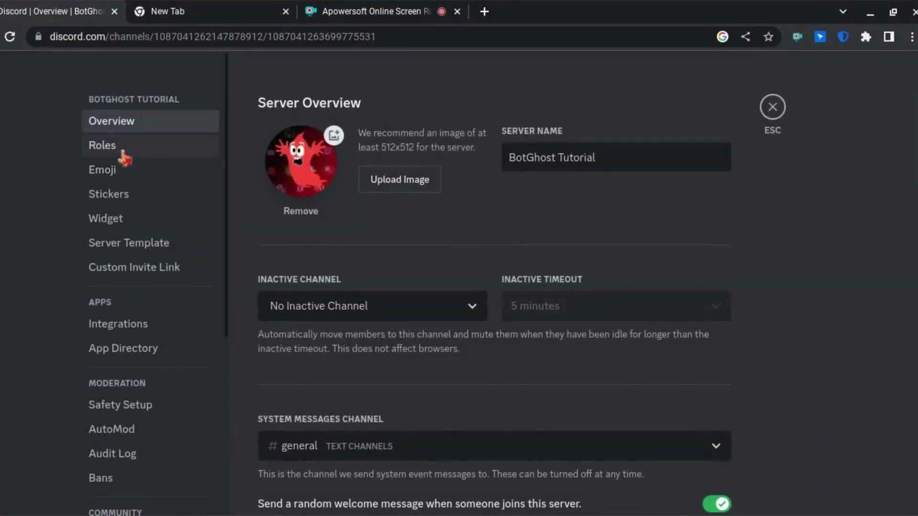
pyautogui.click(122, 155)
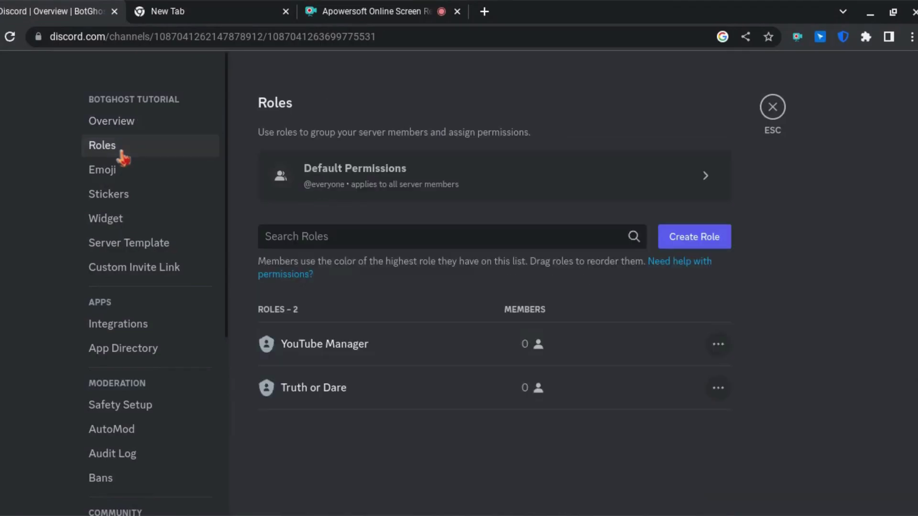
# Step: Create a new role, rename it from the default to 'Verified', and save
pyautogui.click(726, 239)
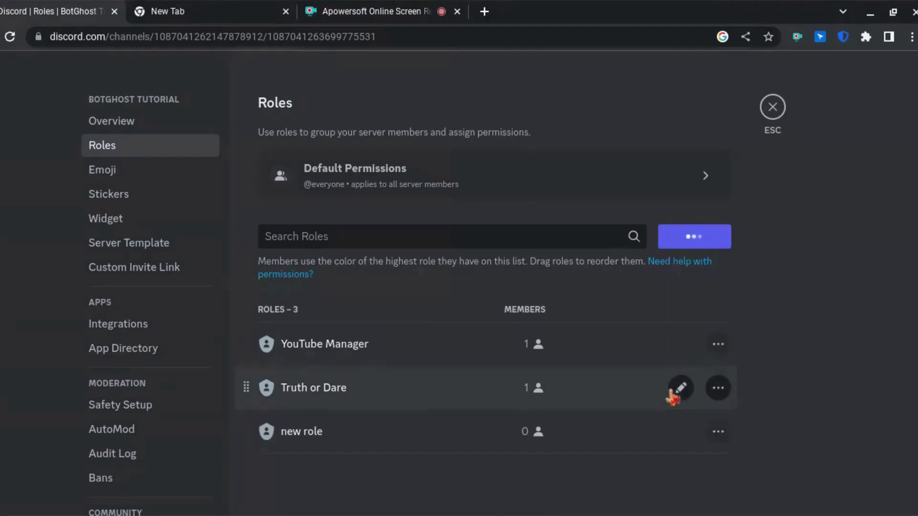
pyautogui.click(419, 209)
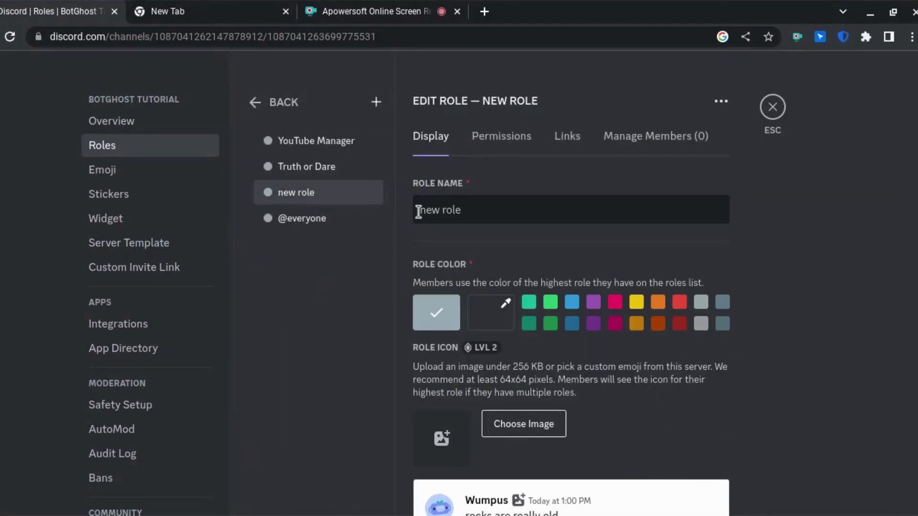
pyautogui.hotkey('ctrl', 'a')
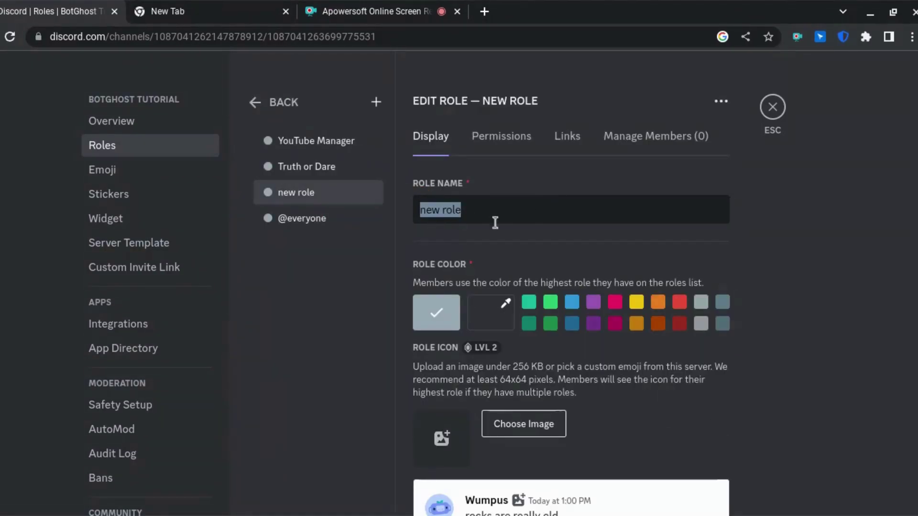
pyautogui.press('BackSpace')
pyautogui.write('Ver')
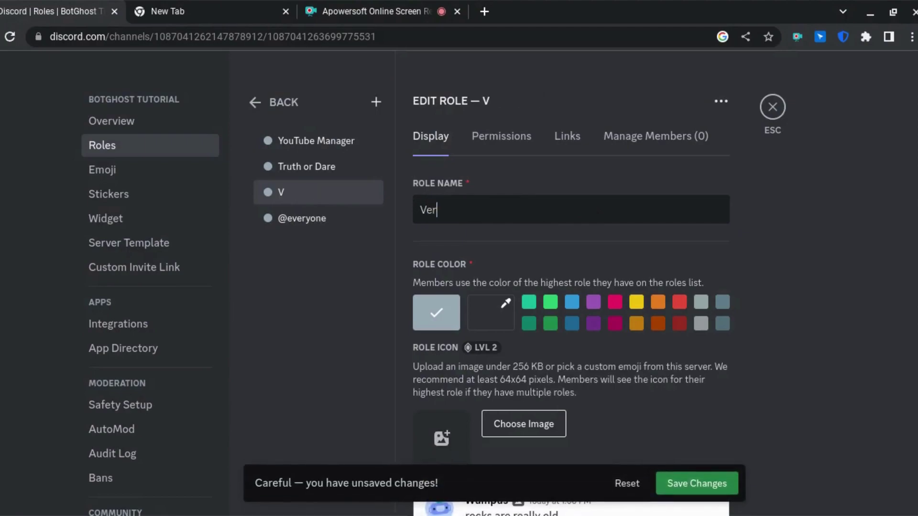
pyautogui.write('ified')
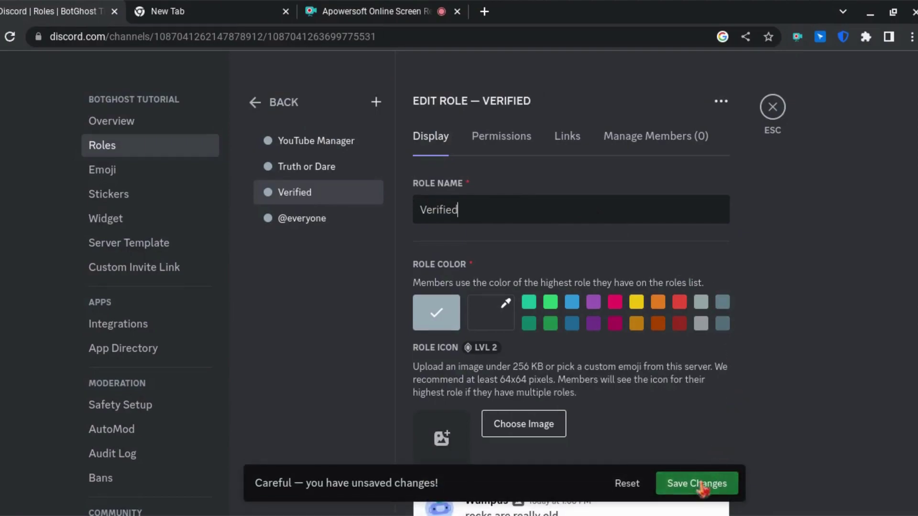
pyautogui.click(695, 484)
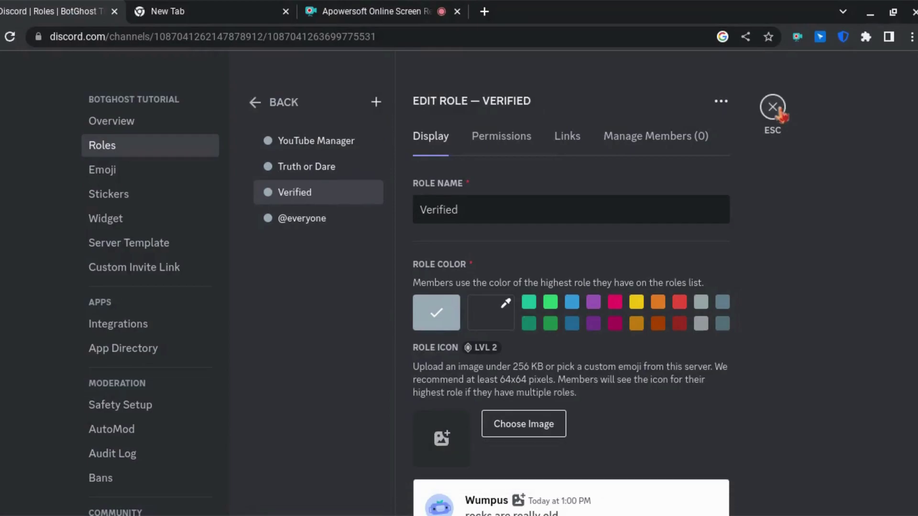
# Step: Create a #rules text channel, then switch to the browser's new tab
pyautogui.press('Escape')
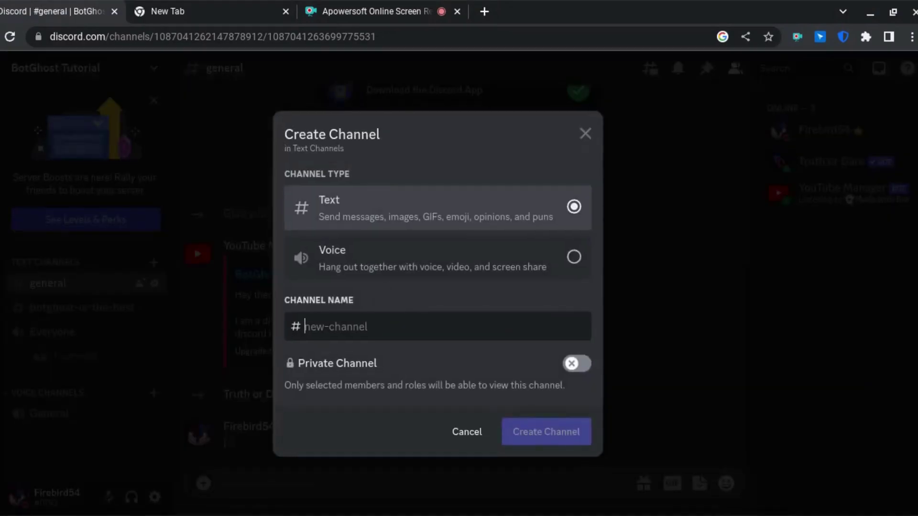
pyautogui.write('rules')
pyautogui.click(529, 435)
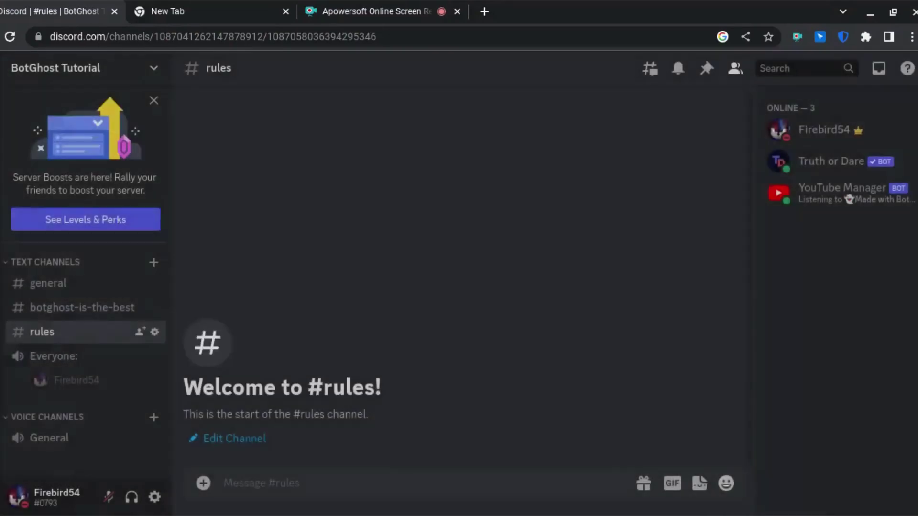
pyautogui.click(143, 9)
# Step: Open the BotGhost dashboard's Custom Commands module for the YouTube Manager bot
pyautogui.click(367, 349)
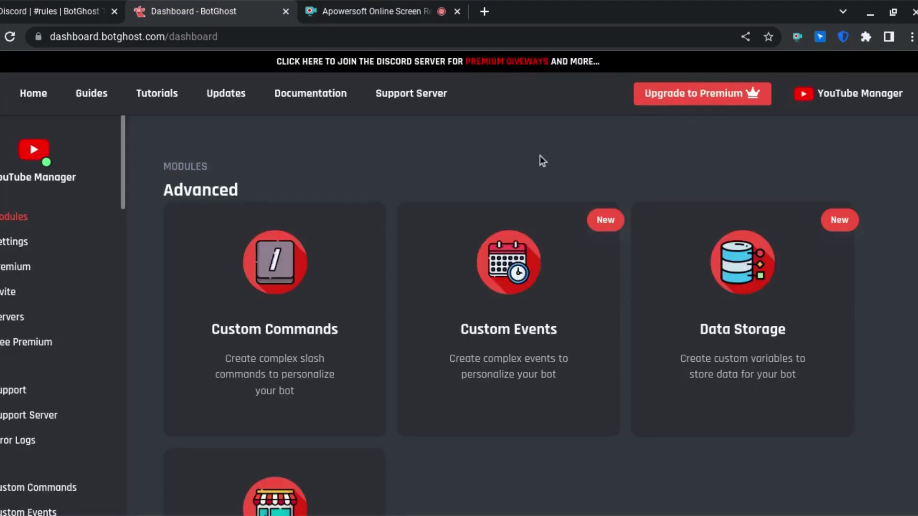
pyautogui.click(294, 331)
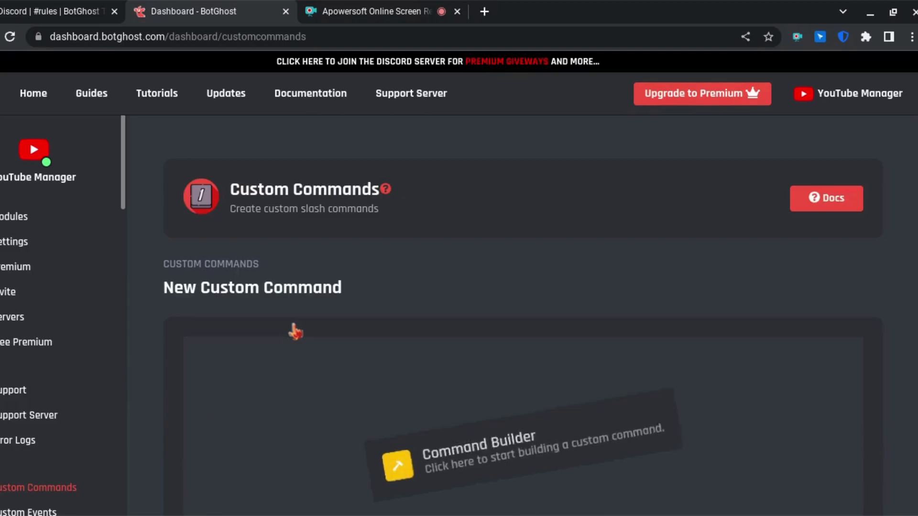
pyautogui.scroll(-4, 294, 331)
pyautogui.scroll(-1, 293, 331)
# Step: In Command Builder, link a 'Send a Message with attached Buttons' action to the slash node
pyautogui.click(379, 219)
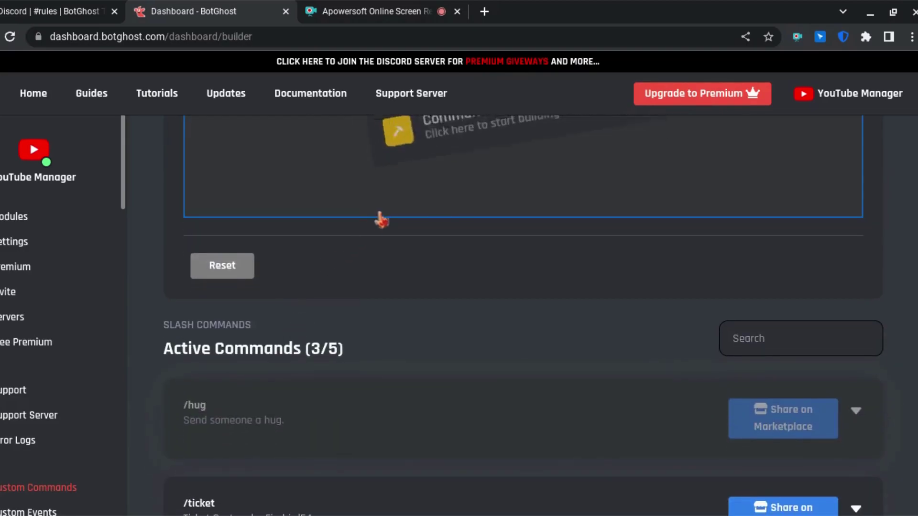
pyautogui.scroll(-2, 133, 407)
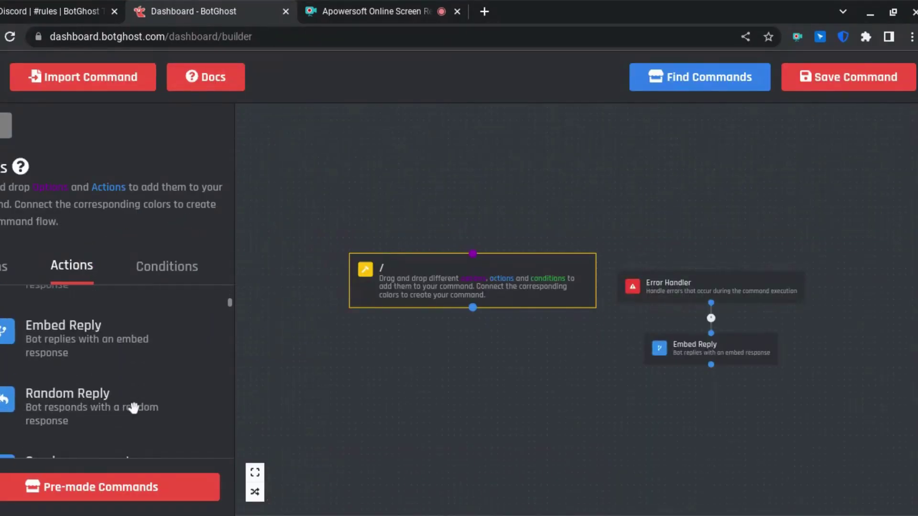
pyautogui.scroll(-2, 133, 408)
pyautogui.scroll(-1, 132, 408)
pyautogui.scroll(-2, 133, 408)
pyautogui.scroll(-2, 133, 408)
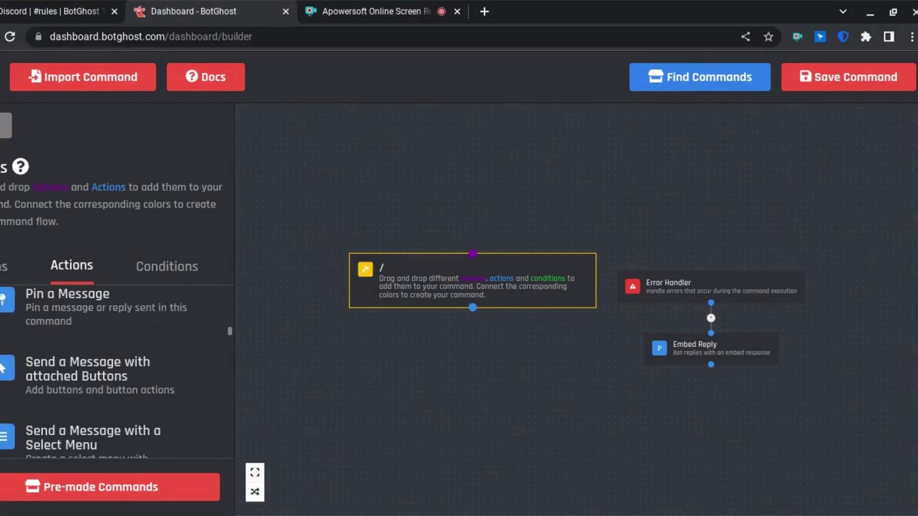
pyautogui.scroll(-1, 119, 396)
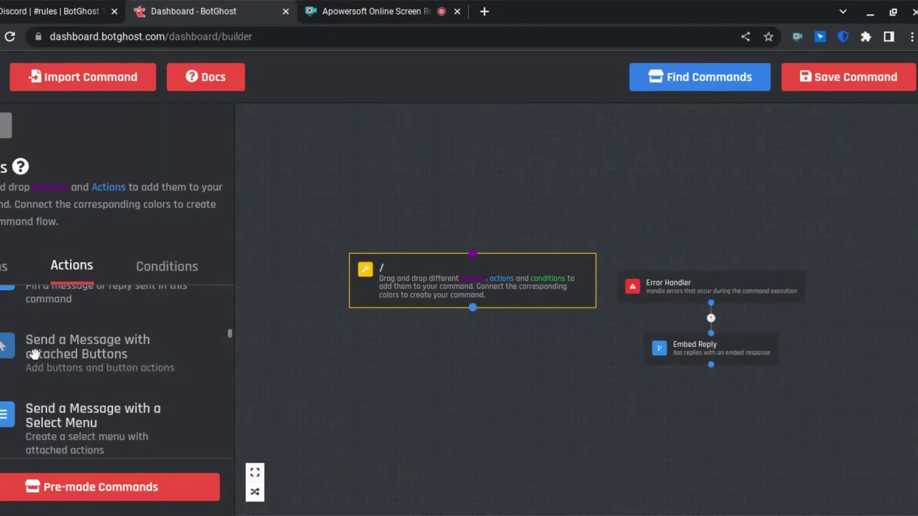
pyautogui.moveTo(66, 356); pyautogui.dragTo(445, 377)
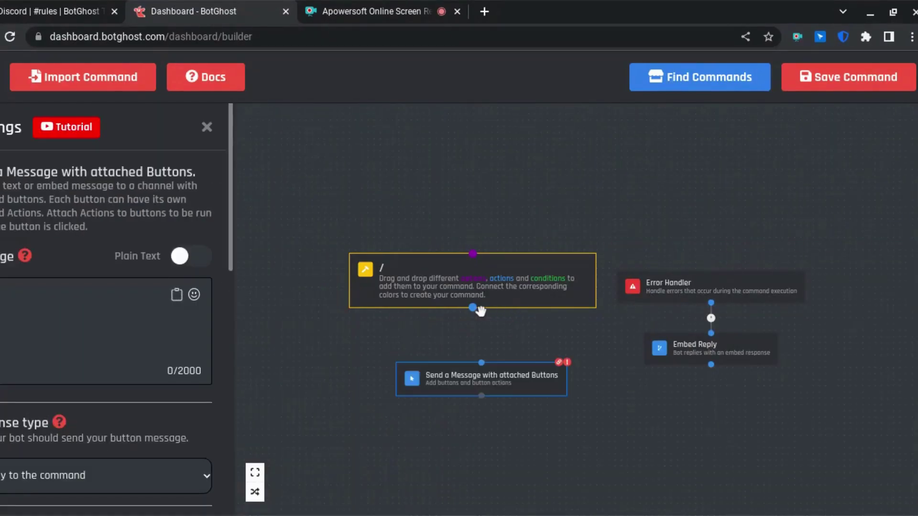
pyautogui.moveTo(473, 307); pyautogui.dragTo(481, 364)
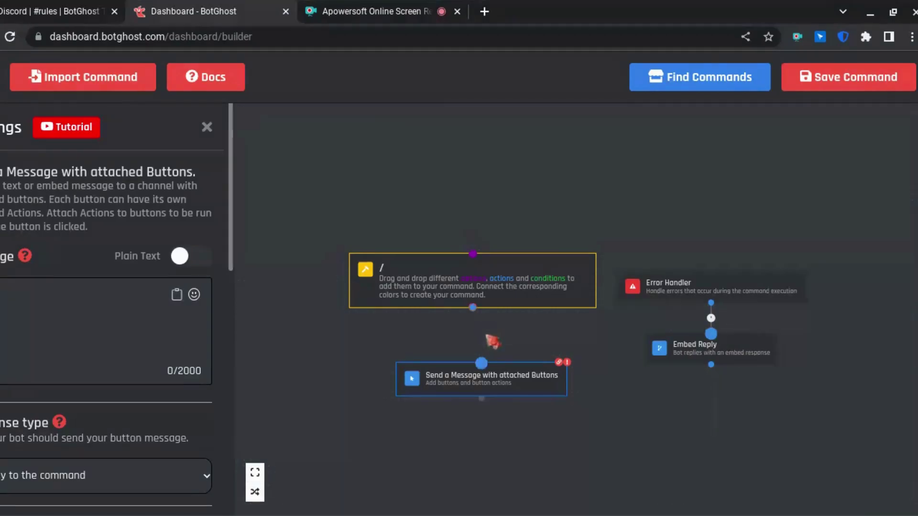
# Step: Set the slash command trigger to 'verify', then move to the Description field
pyautogui.click(439, 269)
pyautogui.click(9, 359)
pyautogui.write('rules')
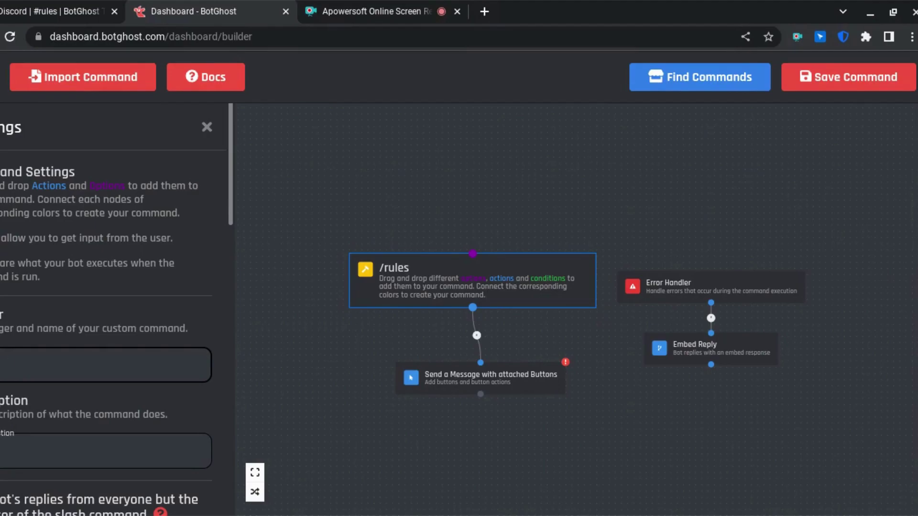
pyautogui.press('BackSpace')
pyautogui.click(42, 449)
pyautogui.write('y')
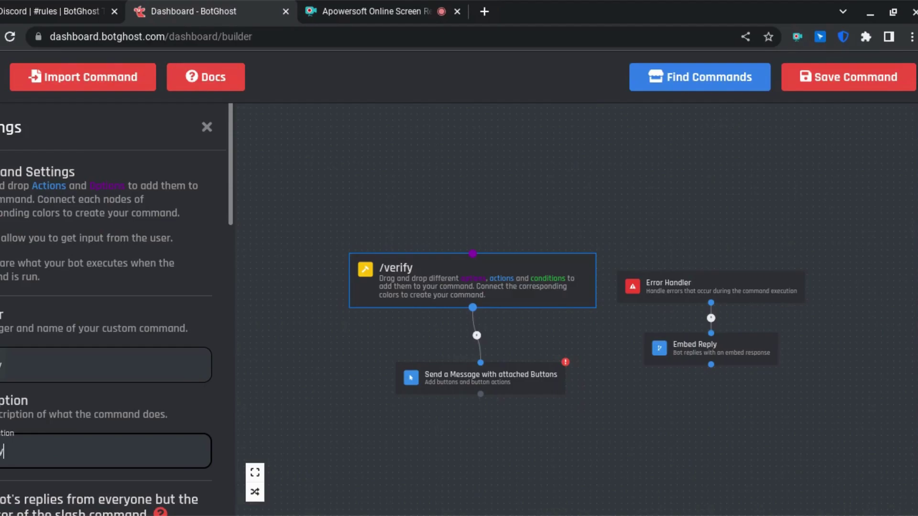
# Step: Make the button message an embed listing rules like cyberbullying, scams and NSFW
pyautogui.click(442, 392)
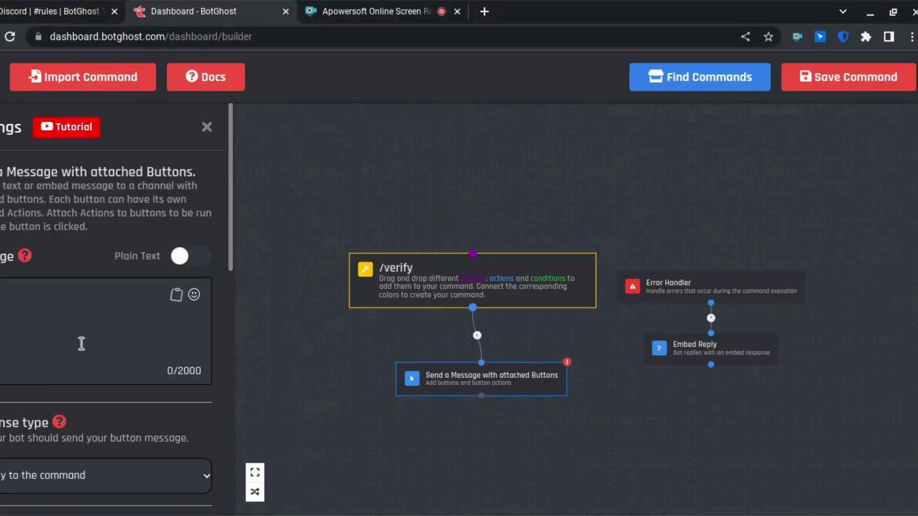
pyautogui.click(192, 261)
pyautogui.click(21, 362)
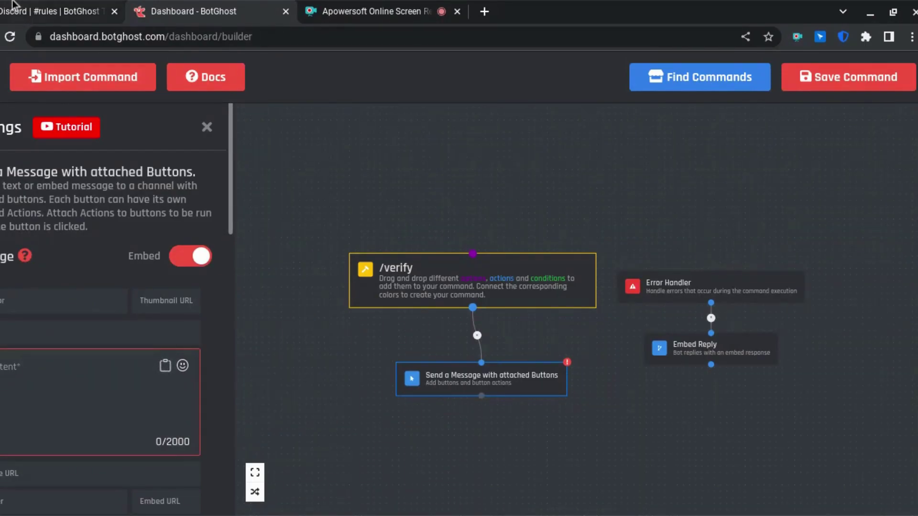
pyautogui.write('hi')
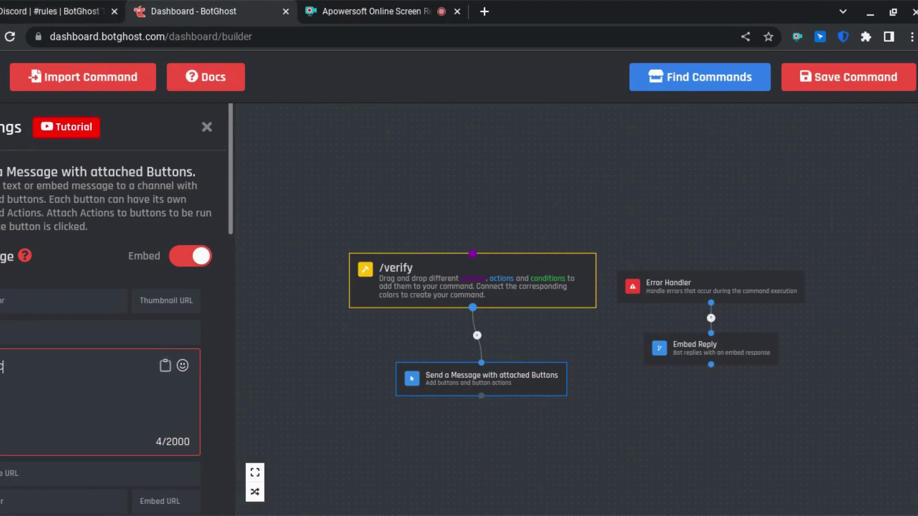
pyautogui.write('yberbullyi')
pyautogui.write('ng')
pyautogui.press('Return')
pyautogui.write('cam')
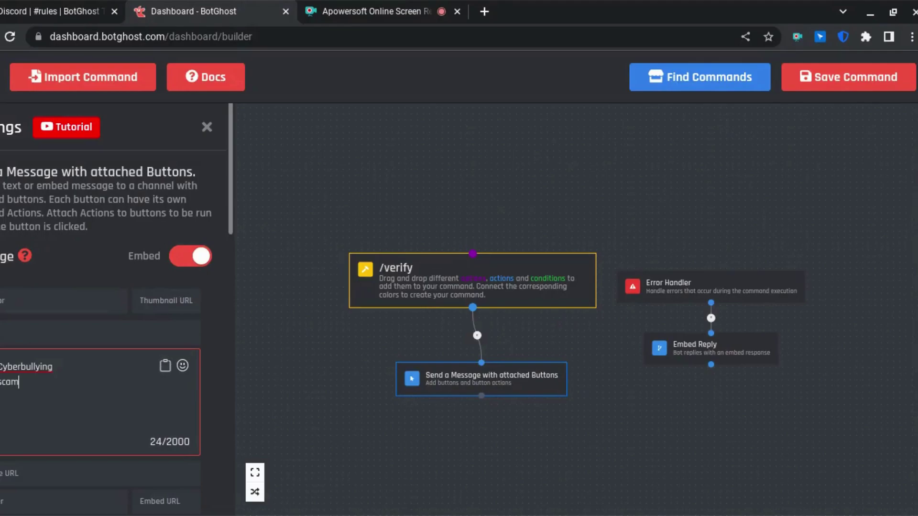
pyautogui.write('s N')
pyautogui.write('sw')
pyautogui.press('BackSpace')
pyautogui.write('f')
pyautogui.write('SFW')
pyautogui.scroll(-3, 51, 222)
pyautogui.scroll(-2, 57, 232)
pyautogui.scroll(-1, 43, 301)
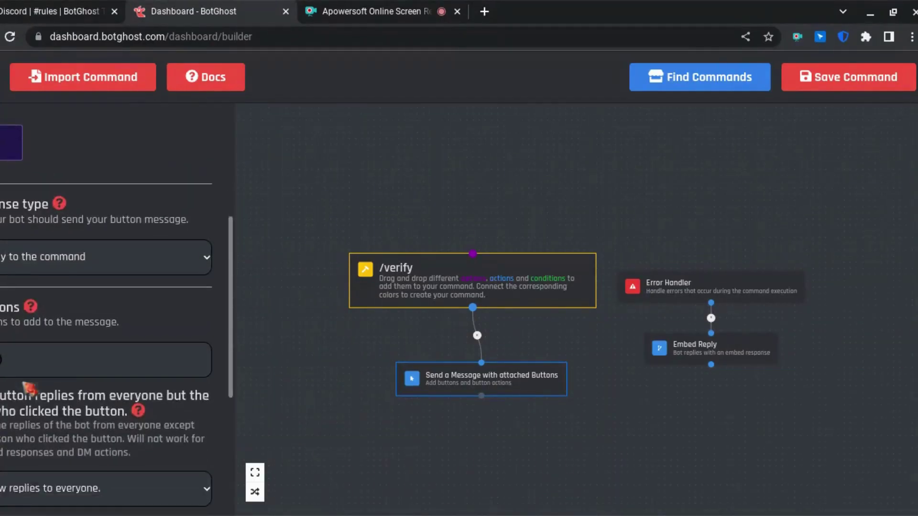
pyautogui.scroll(-4, 29, 388)
# Step: Add a button to the message with Green style and the text 'Verify'
pyautogui.click(85, 270)
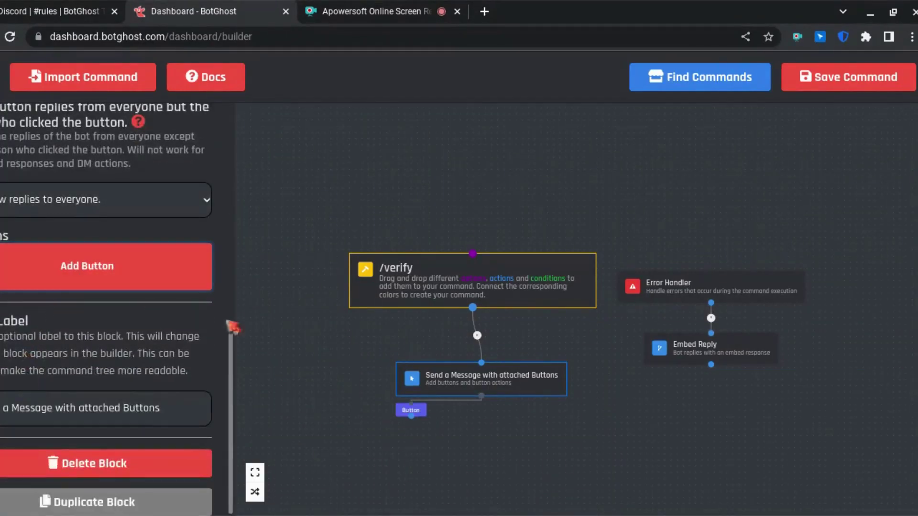
pyautogui.click(412, 412)
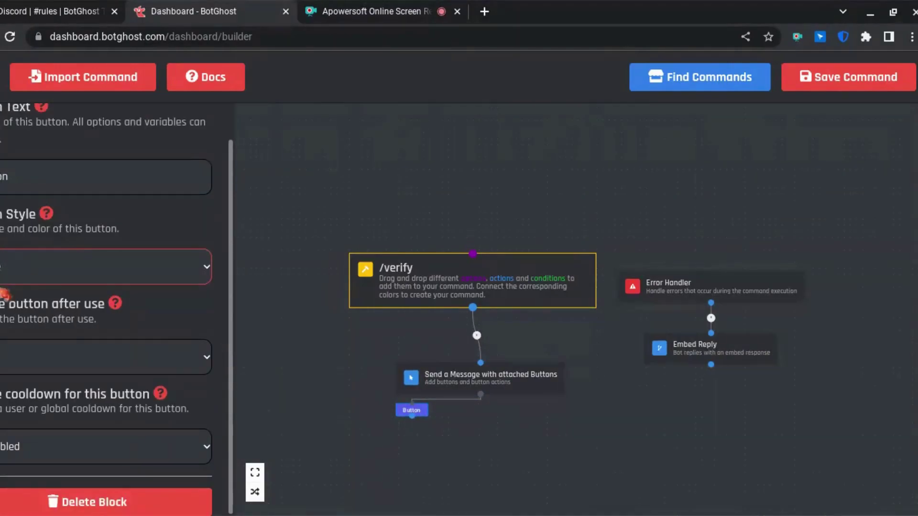
pyautogui.click(16, 363)
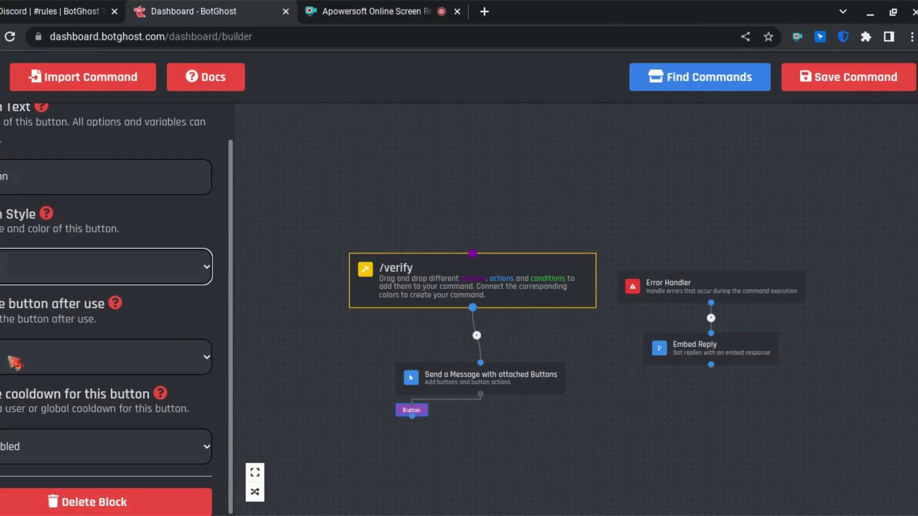
pyautogui.click(6, 293)
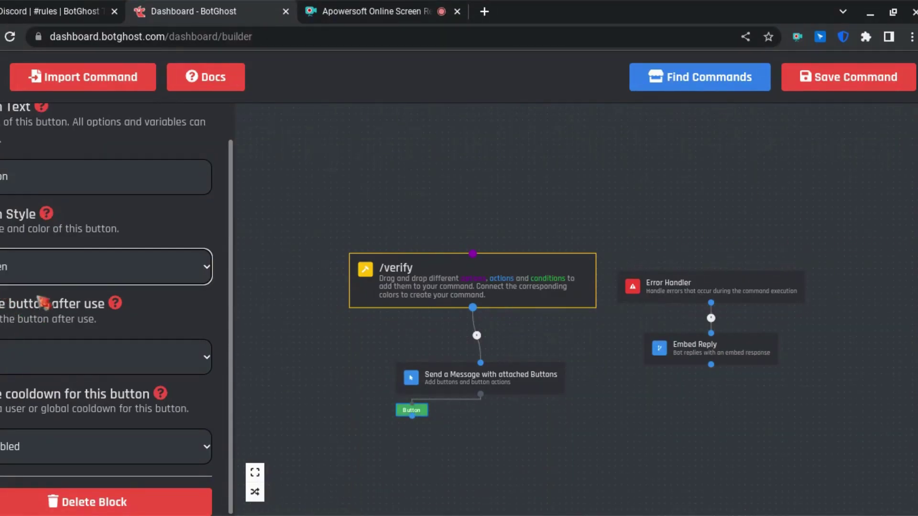
pyautogui.moveTo(26, 180); pyautogui.dragTo(3, 178)
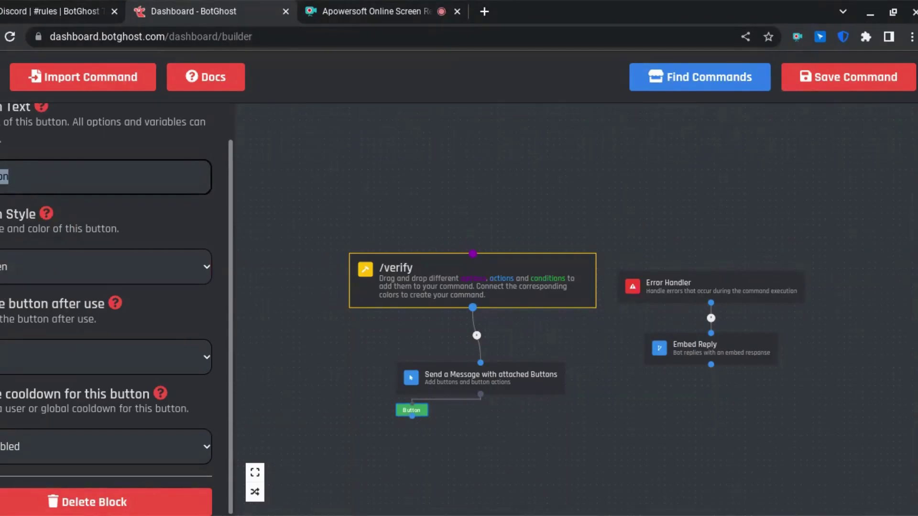
pyautogui.write('V')
pyautogui.click(424, 153)
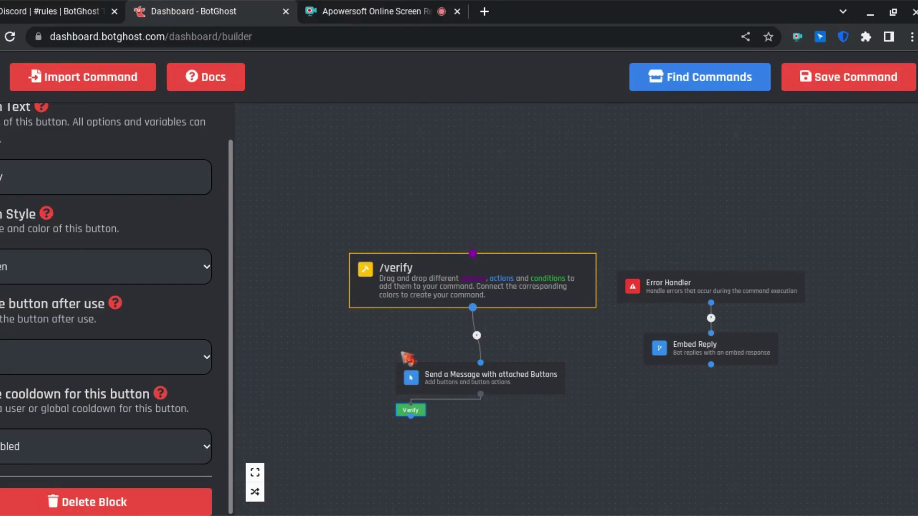
pyautogui.scroll(3, 174, 254)
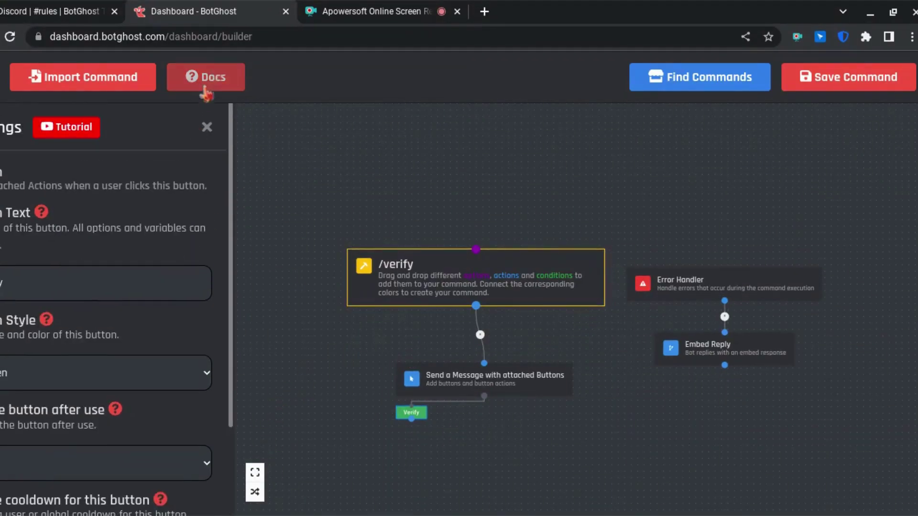
# Step: Find the Add Roles action by searching 'role' and connect it to the Verify button
pyautogui.click(206, 128)
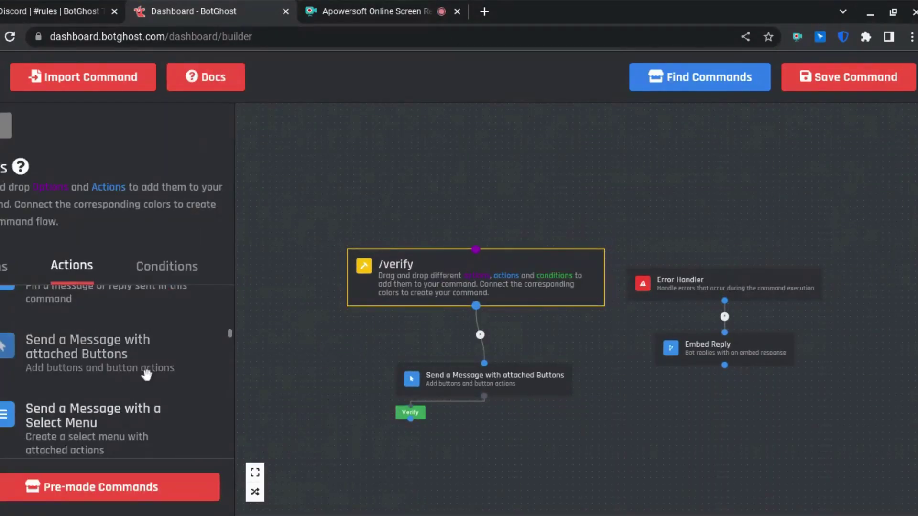
pyautogui.scroll(3, 146, 373)
pyautogui.scroll(-2, 146, 374)
pyautogui.scroll(-5, 145, 374)
pyautogui.scroll(-2, 146, 374)
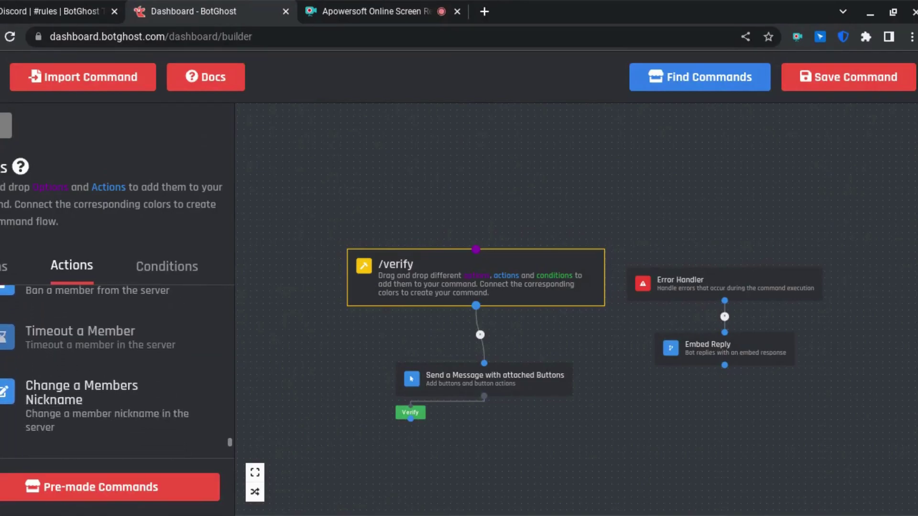
pyautogui.scroll(2, 114, 370)
pyautogui.scroll(3, 115, 370)
pyautogui.scroll(3, 114, 371)
pyautogui.scroll(3, 115, 371)
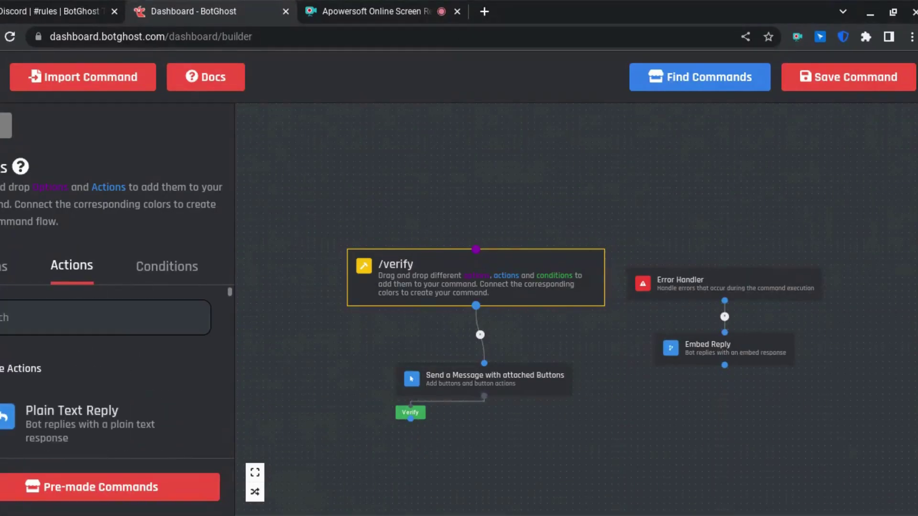
pyautogui.click(64, 321)
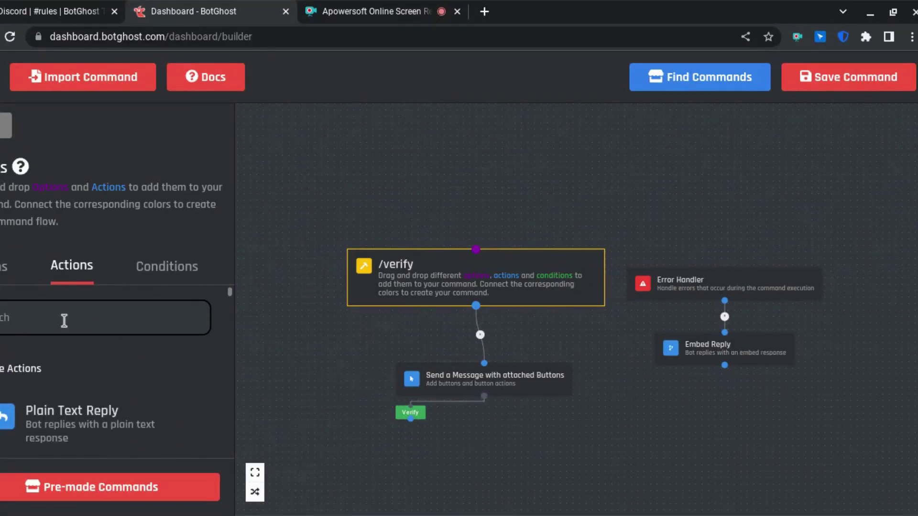
pyautogui.write('role')
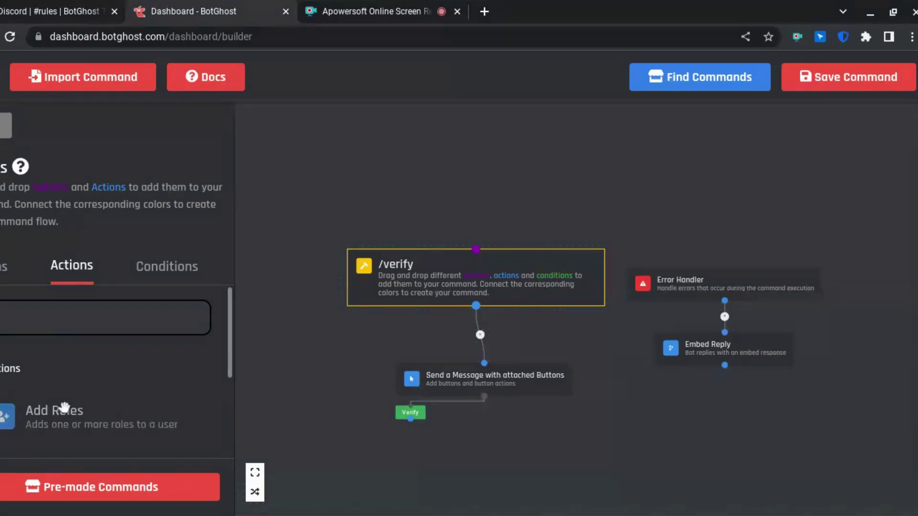
pyautogui.moveTo(123, 418); pyautogui.dragTo(356, 460)
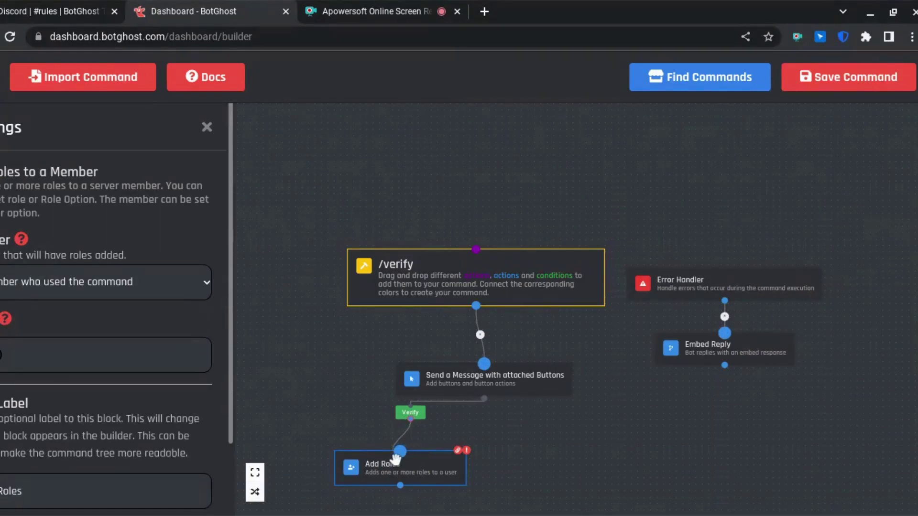
pyautogui.moveTo(410, 421); pyautogui.dragTo(403, 461)
pyautogui.scroll(-1, 12, 339)
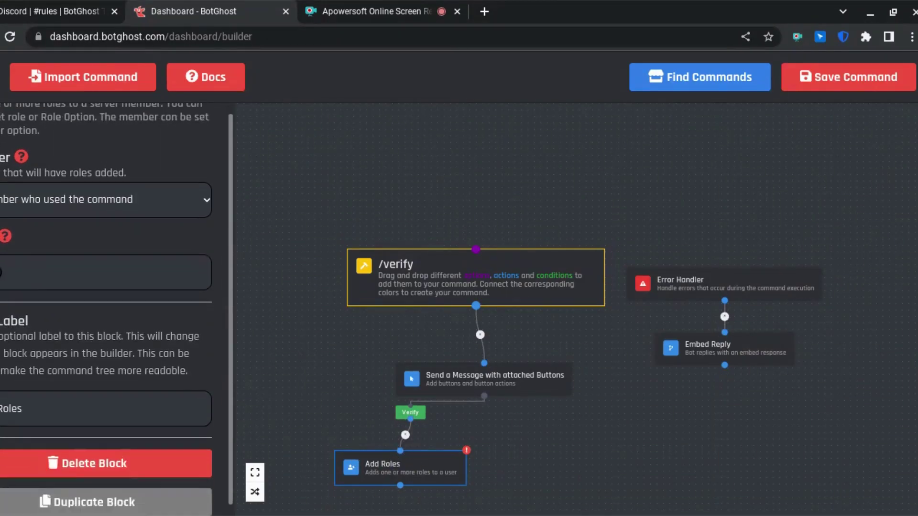
# Step: Set Add Roles to grant the Verified role, after reloading the server's roles
pyautogui.click(4, 287)
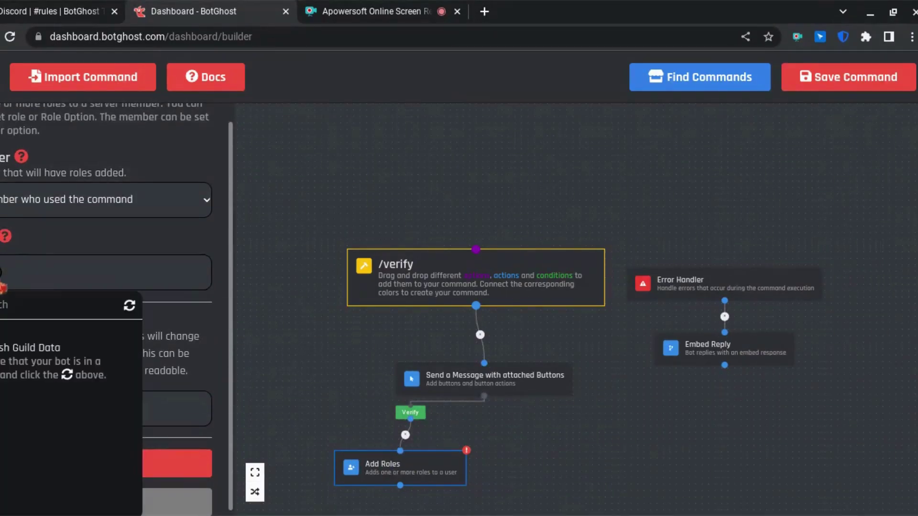
pyautogui.click(130, 307)
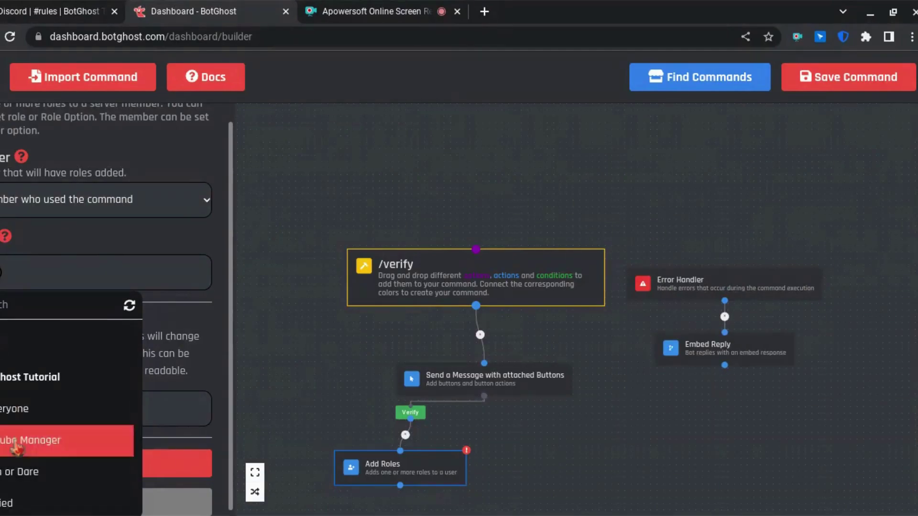
pyautogui.click(14, 502)
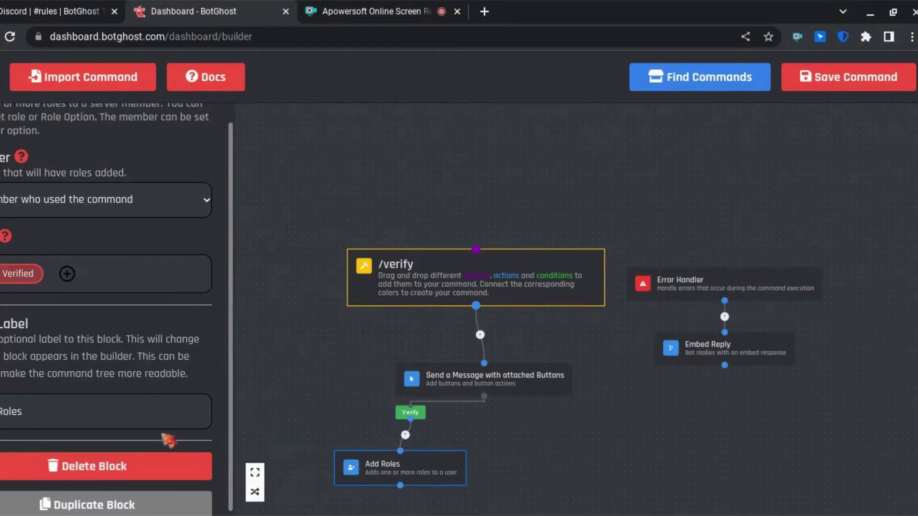
pyautogui.moveTo(626, 472); pyautogui.dragTo(605, 312)
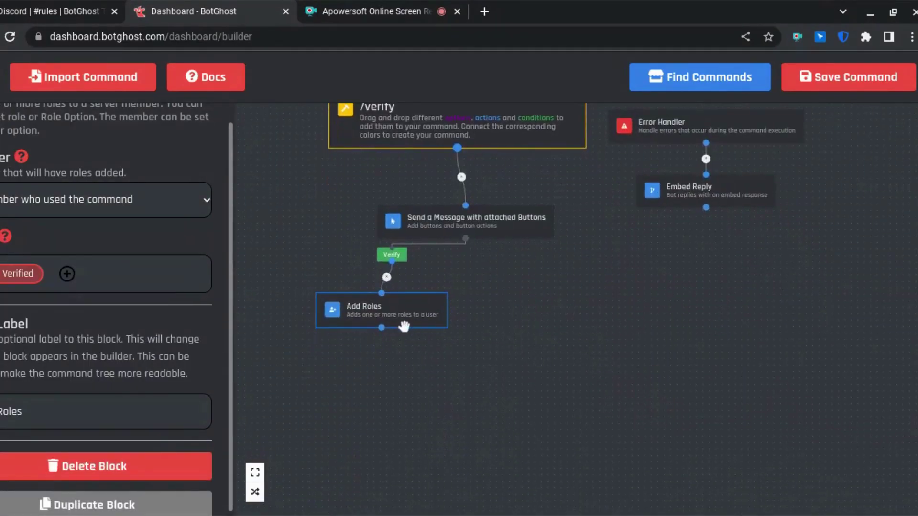
pyautogui.click(388, 399)
pyautogui.scroll(2, 194, 285)
# Step: Attach a Plain Text Reply after Add Roles saying the member has been verified
pyautogui.click(213, 136)
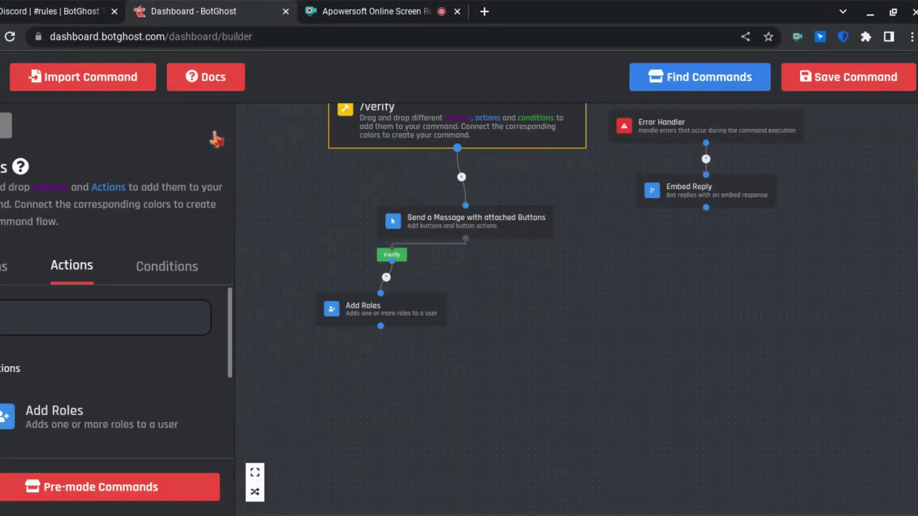
pyautogui.scroll(-2, 59, 414)
pyautogui.scroll(2, 59, 414)
pyautogui.click(56, 313)
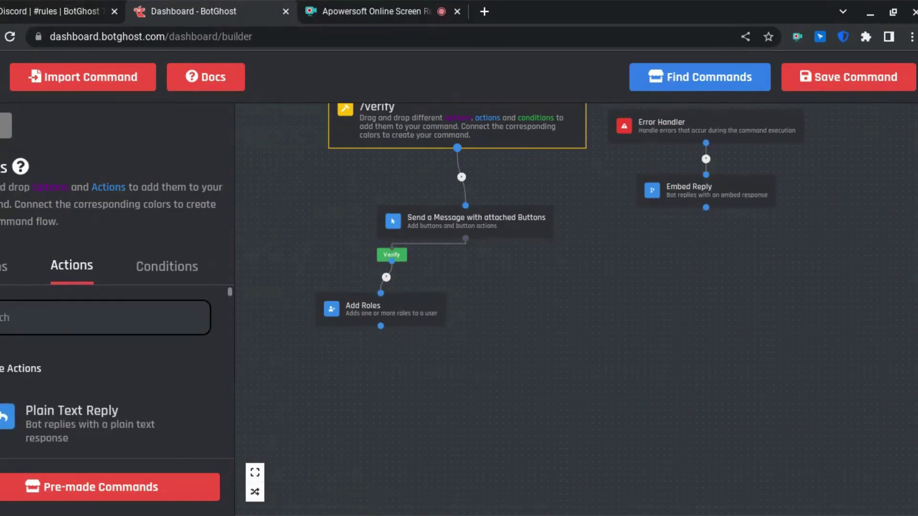
pyautogui.write('reply')
pyautogui.moveTo(75, 452)
pyautogui.mouseDown()
pyautogui.moveTo(126, 429)
pyautogui.moveTo(409, 377)
pyautogui.mouseUp()
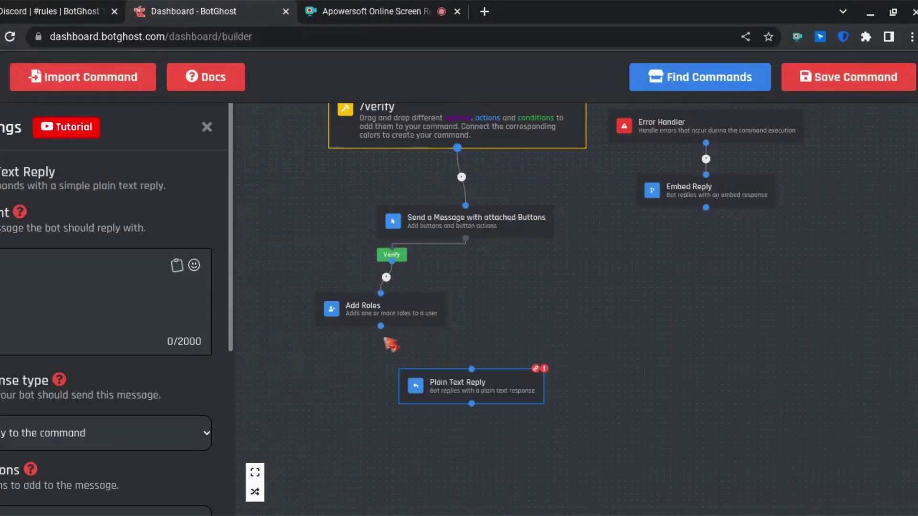
pyautogui.moveTo(381, 328); pyautogui.dragTo(471, 369)
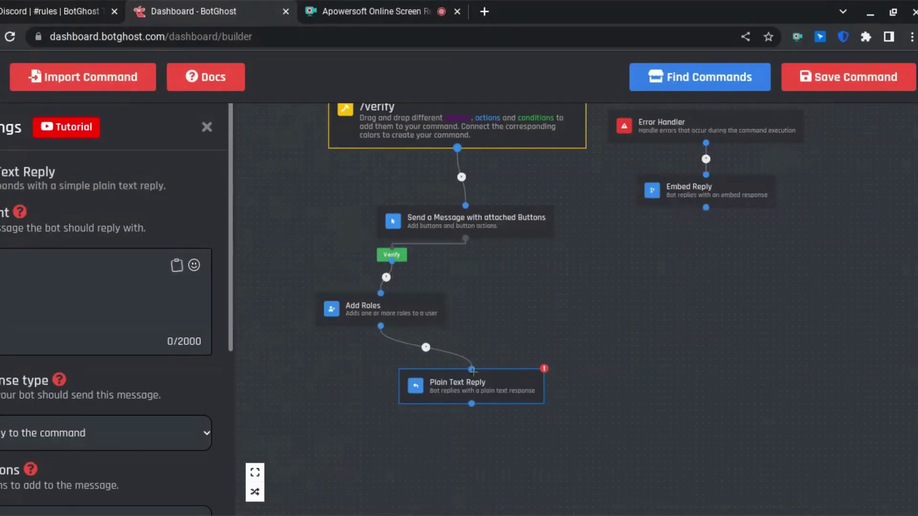
pyautogui.click(69, 276)
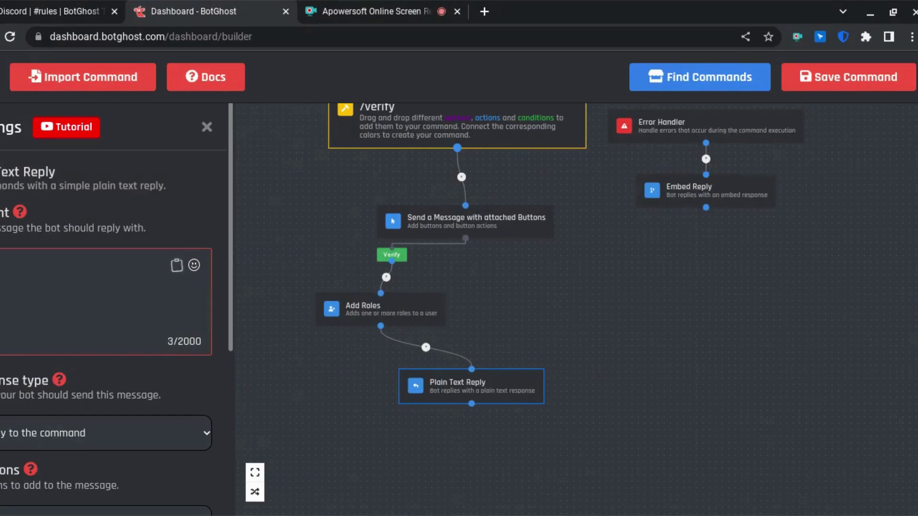
pyautogui.write('ave been verified')
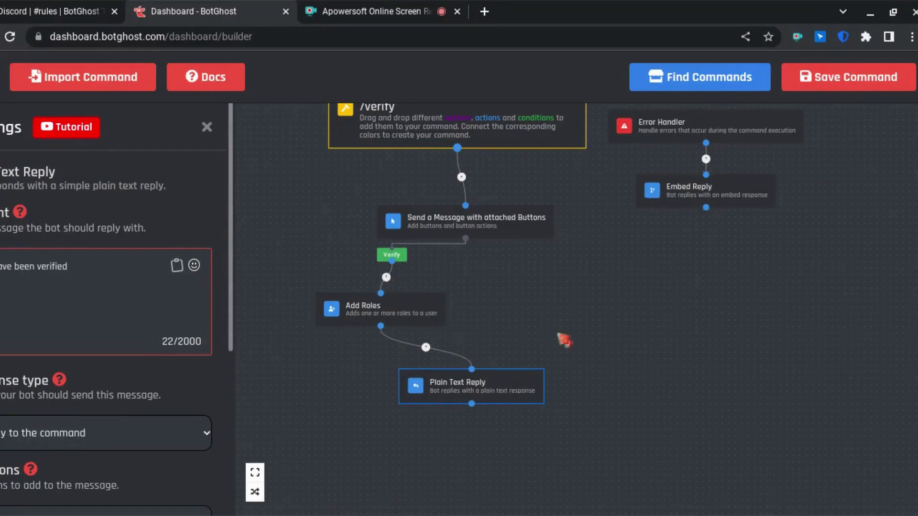
pyautogui.write('!')
pyautogui.click(715, 370)
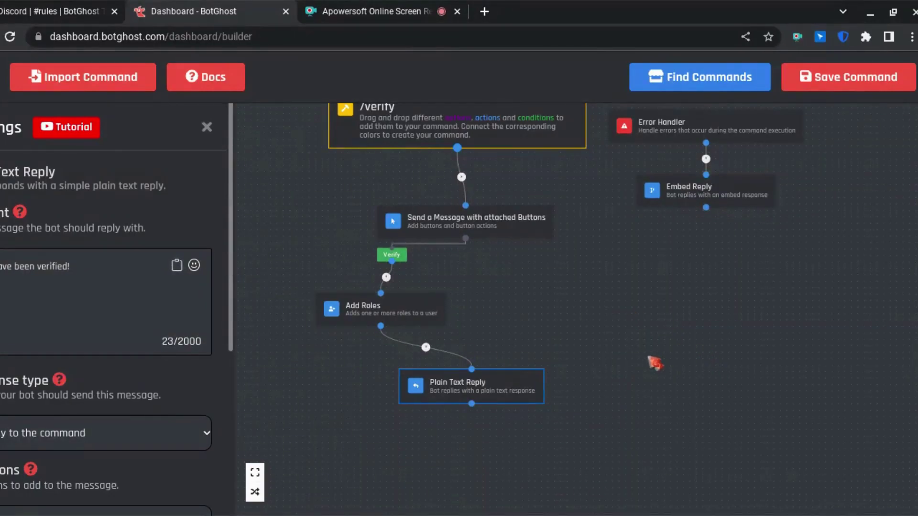
# Step: Make the buttons message's replies hidden from other members
pyautogui.click(432, 223)
pyautogui.scroll(-5, 144, 296)
pyautogui.scroll(-5, 144, 297)
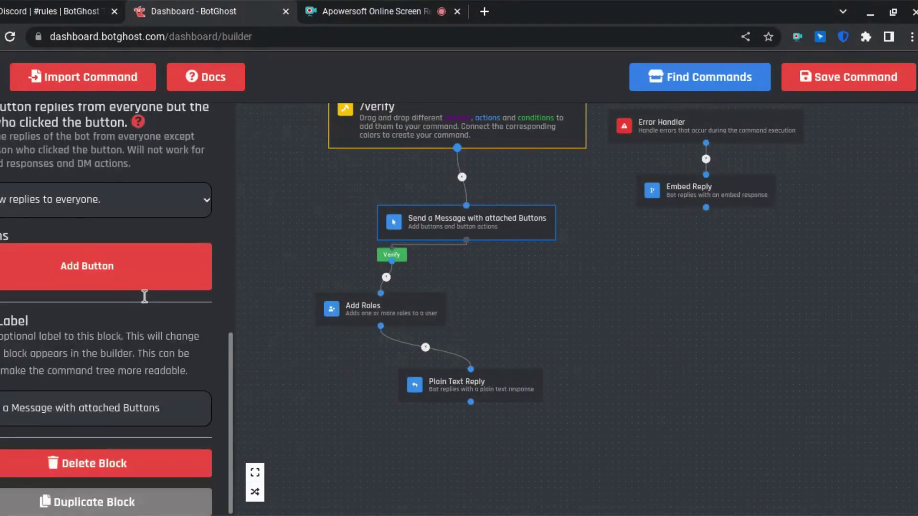
pyautogui.scroll(2, 115, 308)
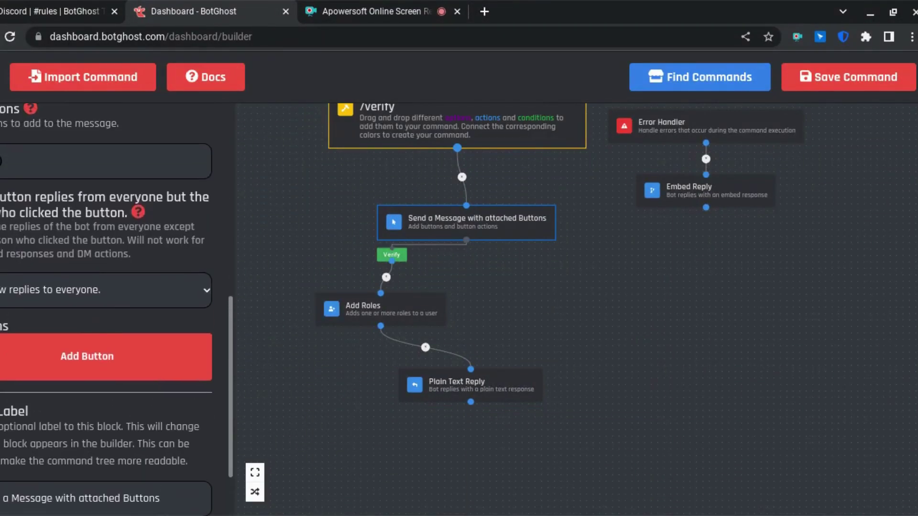
pyautogui.scroll(1, 115, 309)
pyautogui.click(32, 359)
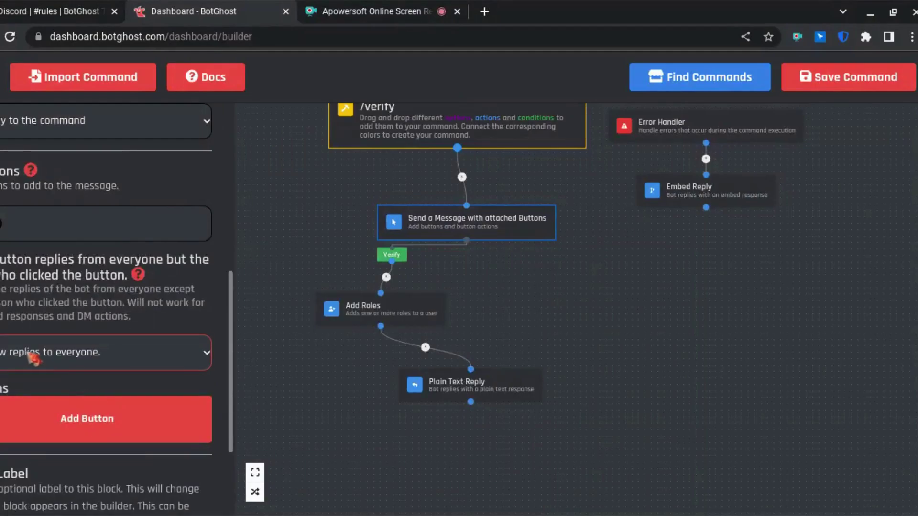
pyautogui.click(60, 379)
pyautogui.scroll(-2, 62, 379)
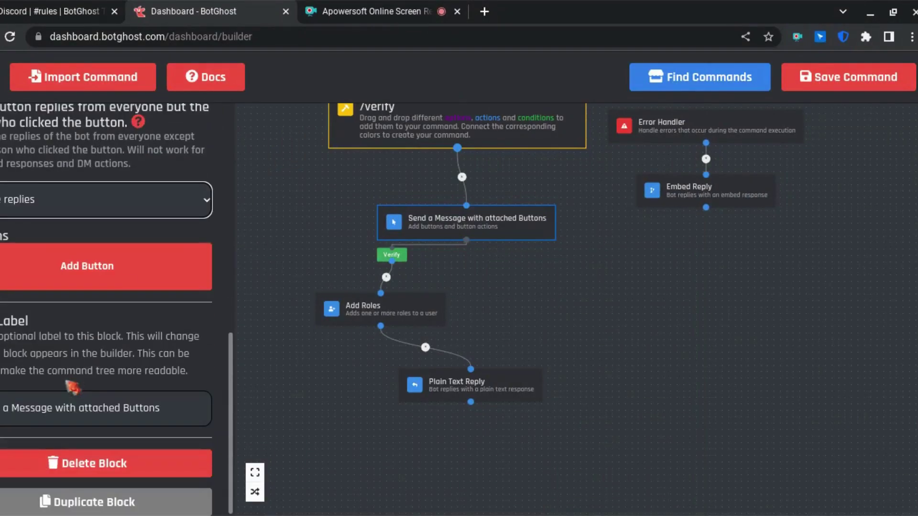
pyautogui.scroll(2, 65, 380)
pyautogui.scroll(4, 70, 385)
pyautogui.scroll(4, 72, 387)
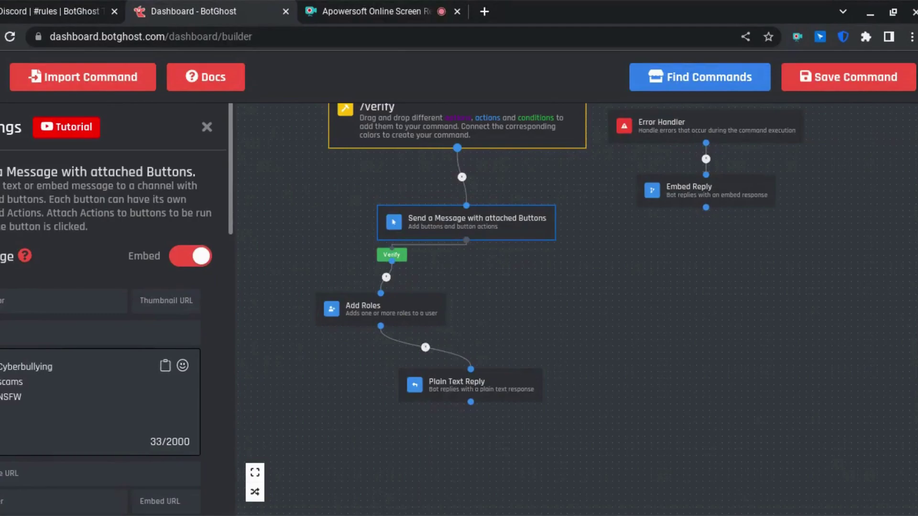
pyautogui.click(495, 183)
pyautogui.scroll(-2, 130, 366)
pyautogui.scroll(-2, 129, 365)
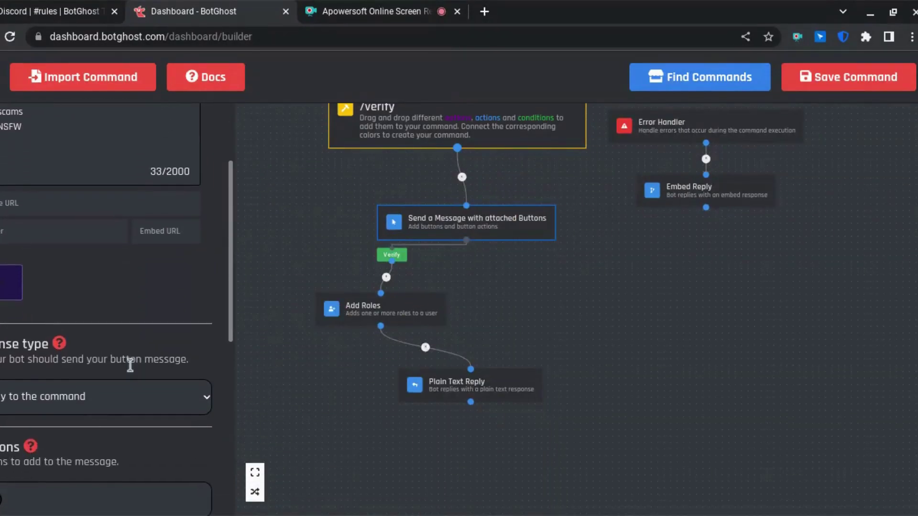
# Step: Set the buttons message to post to a chosen specific text channel
pyautogui.click(25, 406)
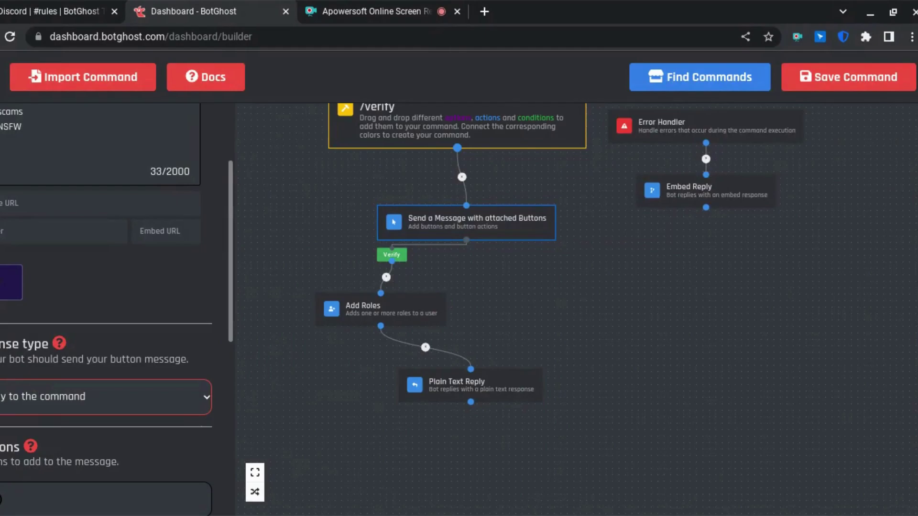
pyautogui.click(72, 391)
pyautogui.scroll(-2, 72, 407)
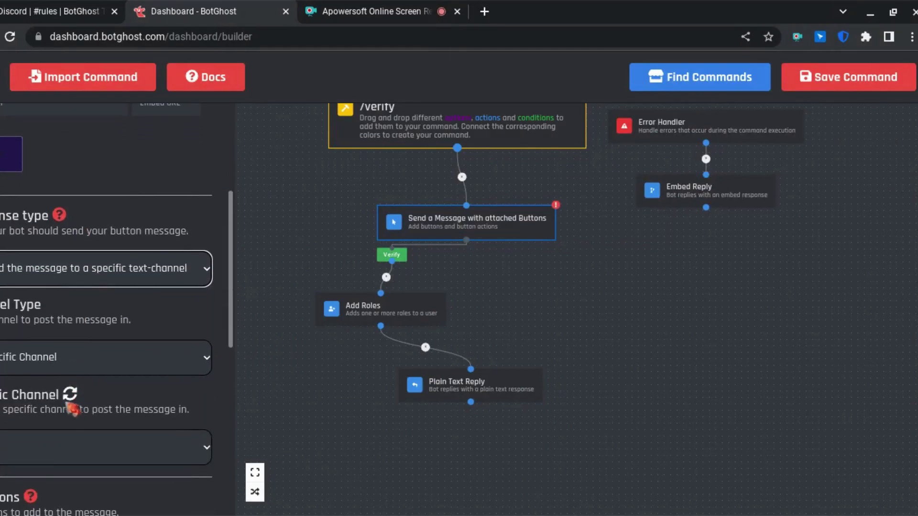
pyautogui.click(93, 447)
pyautogui.scroll(-1, 97, 451)
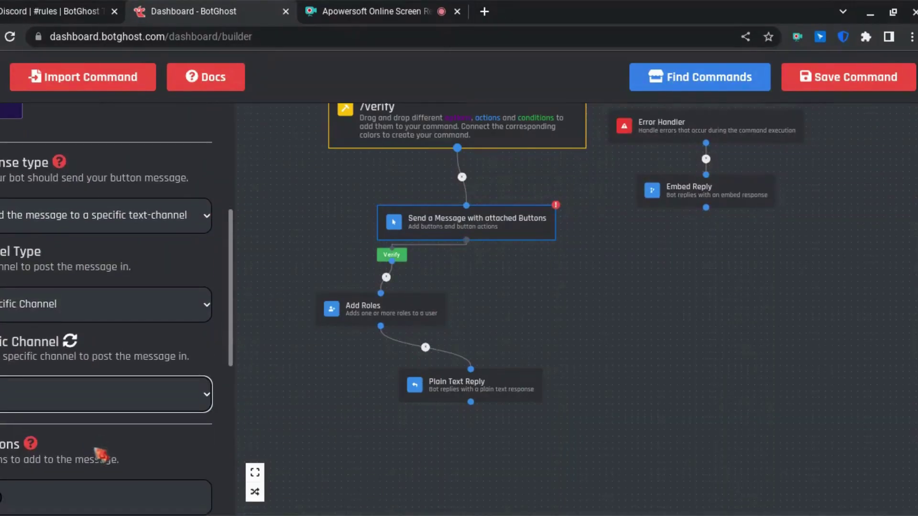
pyautogui.click(85, 380)
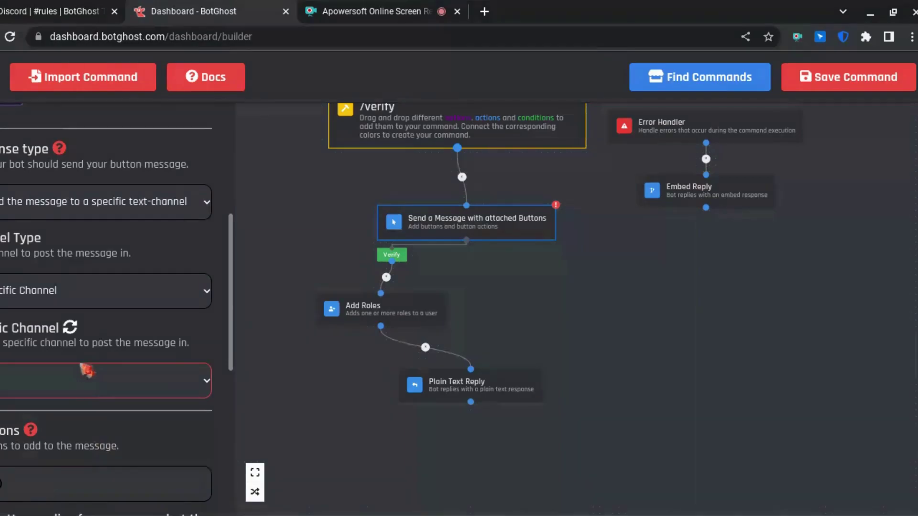
pyautogui.click(73, 354)
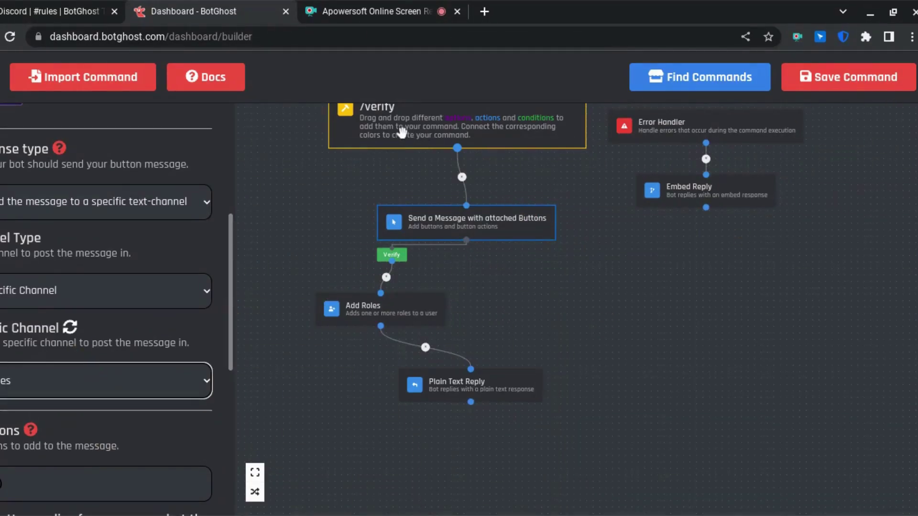
pyautogui.scroll(-5, 178, 222)
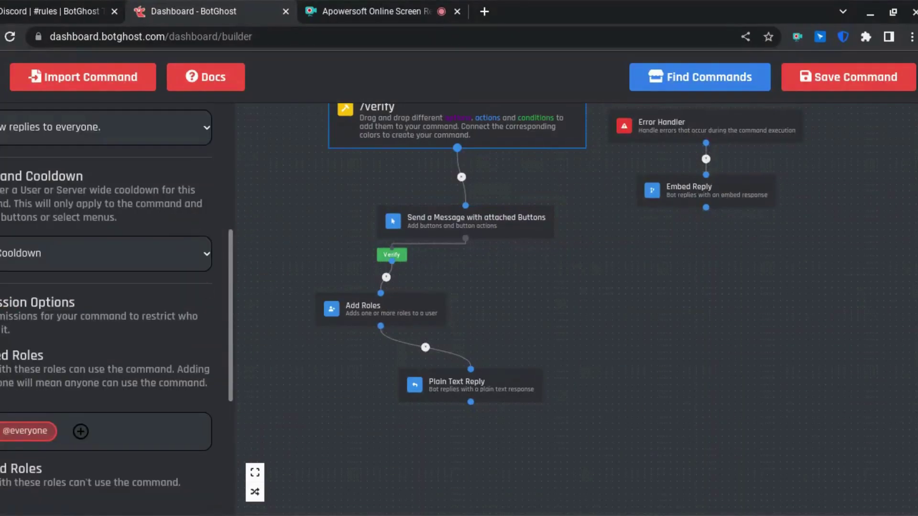
pyautogui.click(3, 438)
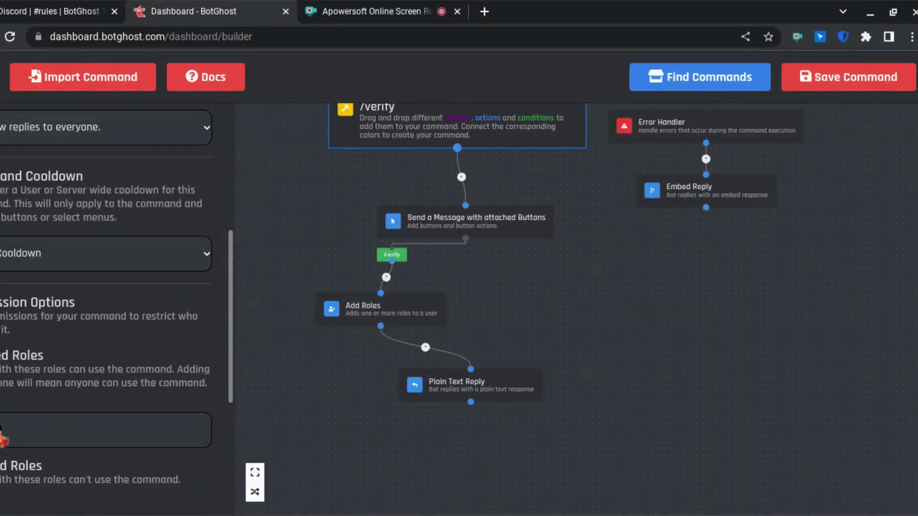
pyautogui.click(3, 435)
pyautogui.scroll(-3, 2, 351)
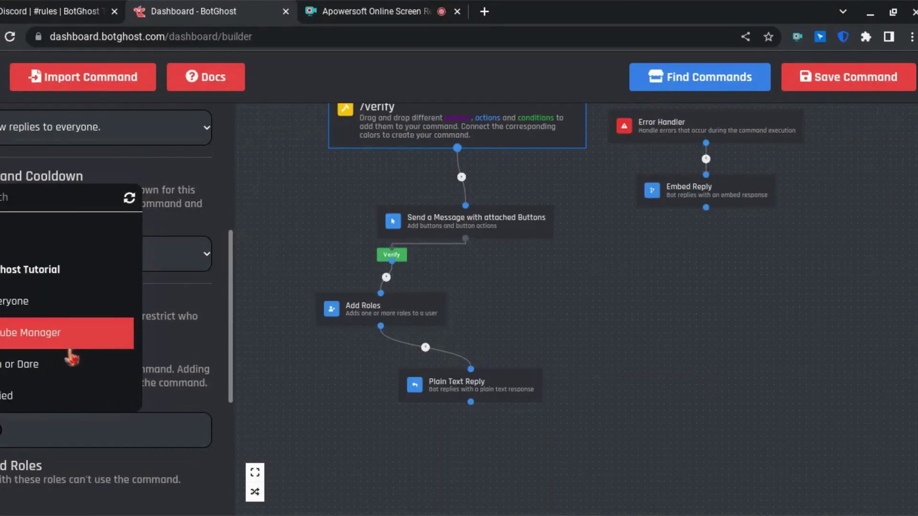
pyautogui.click(41, 305)
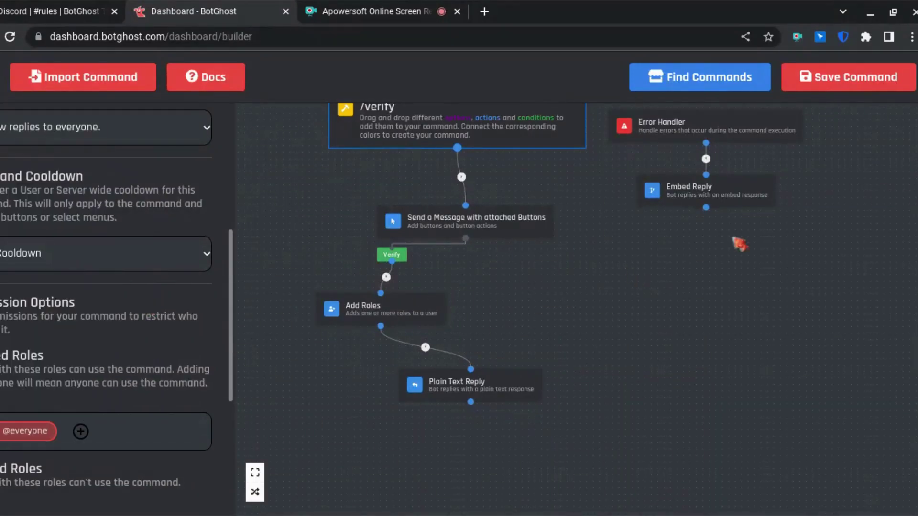
pyautogui.click(841, 74)
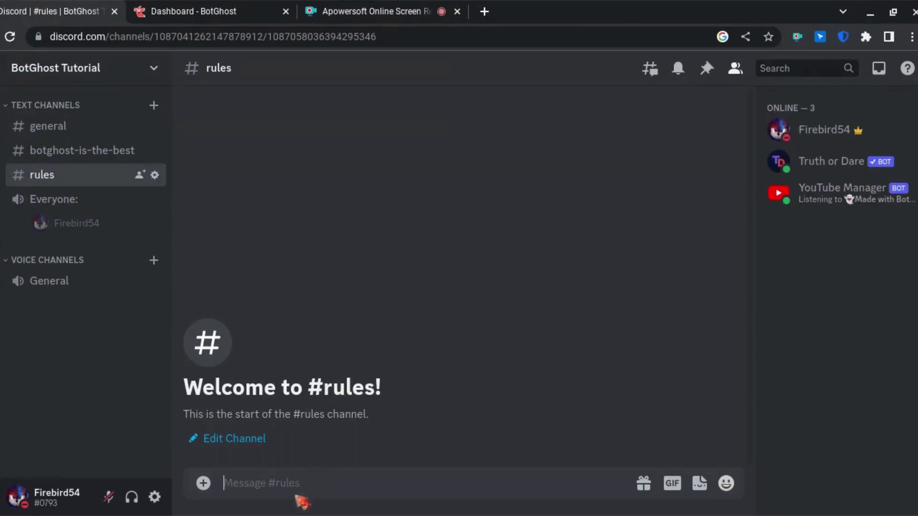
# Step: Run the /verify command in the #general channel
pyautogui.click(75, 135)
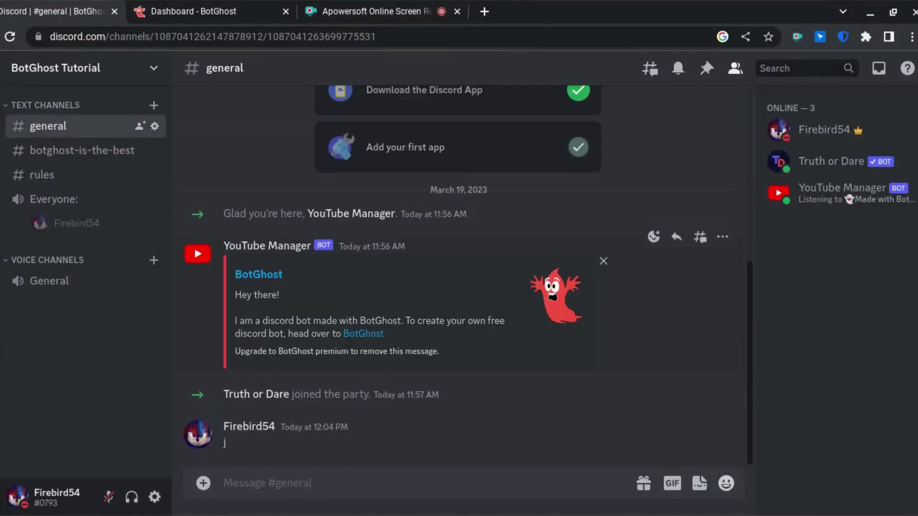
pyautogui.write('/ver')
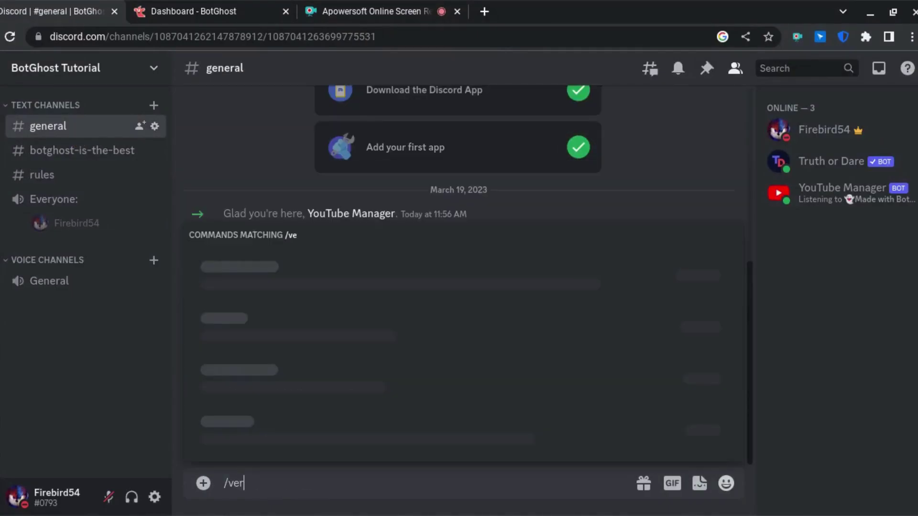
pyautogui.write('ify')
pyautogui.click(266, 442)
pyautogui.press('Return')
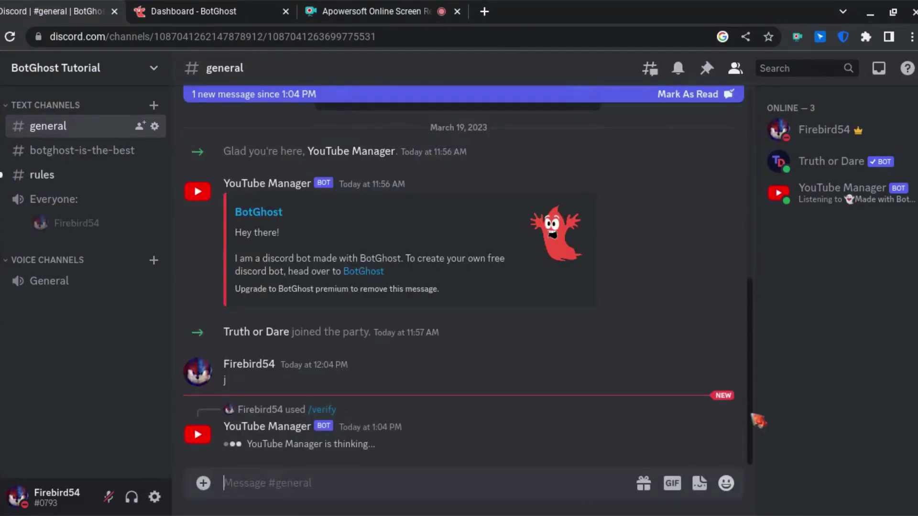
# Step: Delete the bot's stuck 'thinking' reply, backing out of an accidental report form
pyautogui.moveTo(459, 435)
pyautogui.click(722, 402)
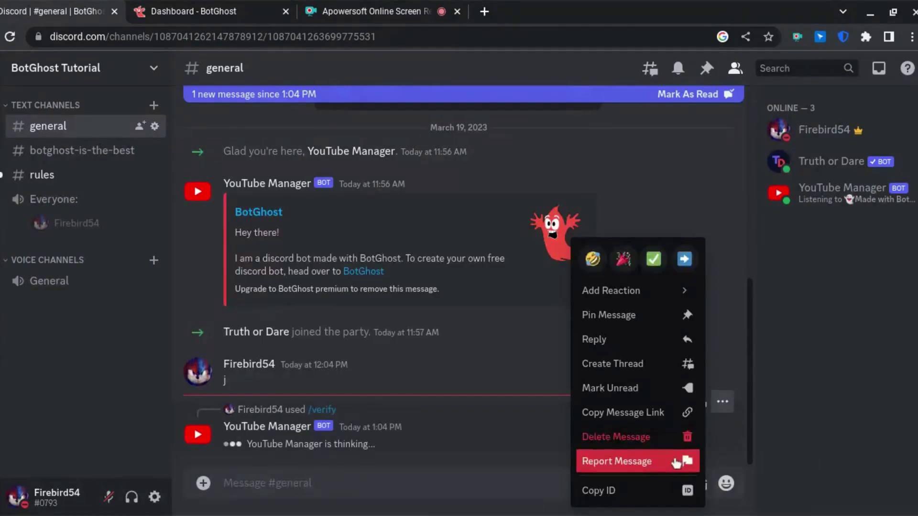
pyautogui.click(676, 461)
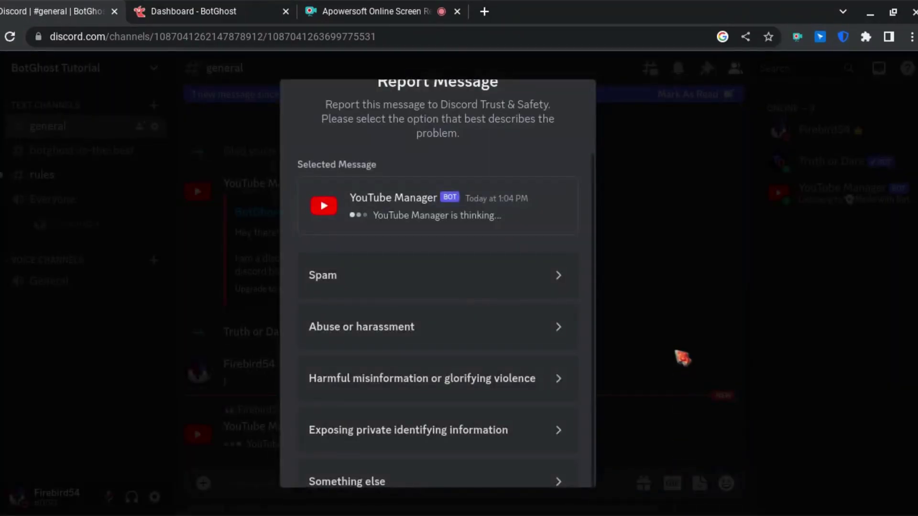
pyautogui.click(677, 360)
pyautogui.click(730, 424)
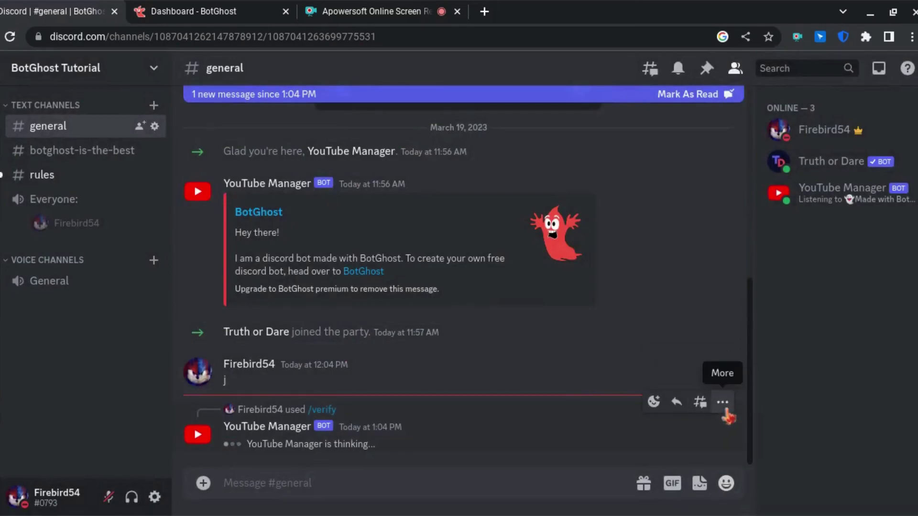
pyautogui.click(723, 402)
pyautogui.click(680, 444)
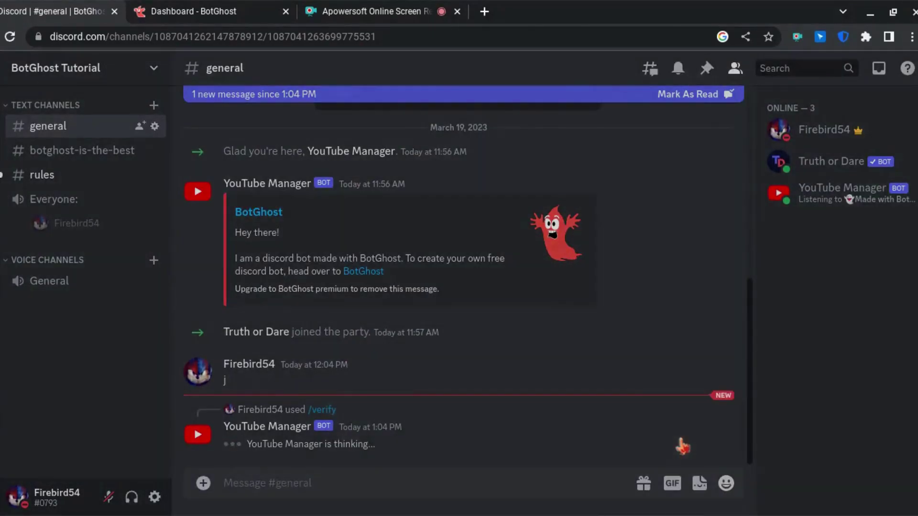
pyautogui.press('Return')
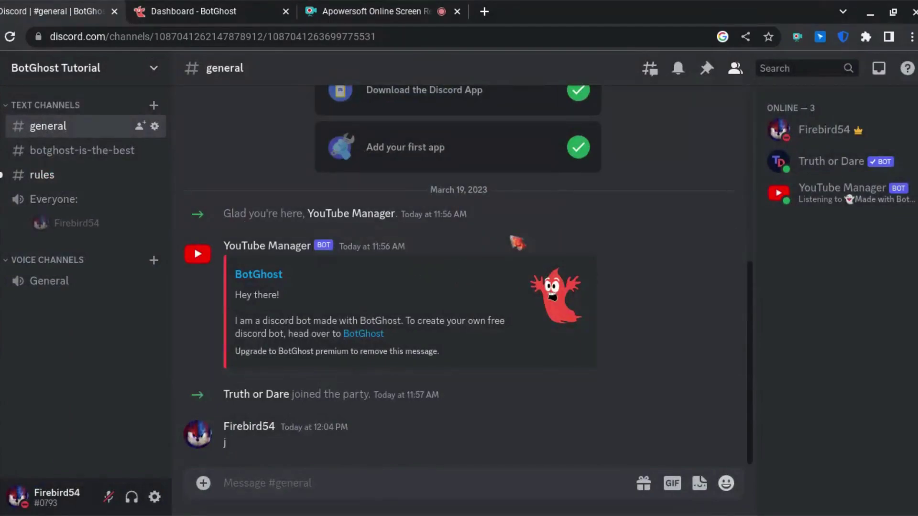
pyautogui.click(58, 175)
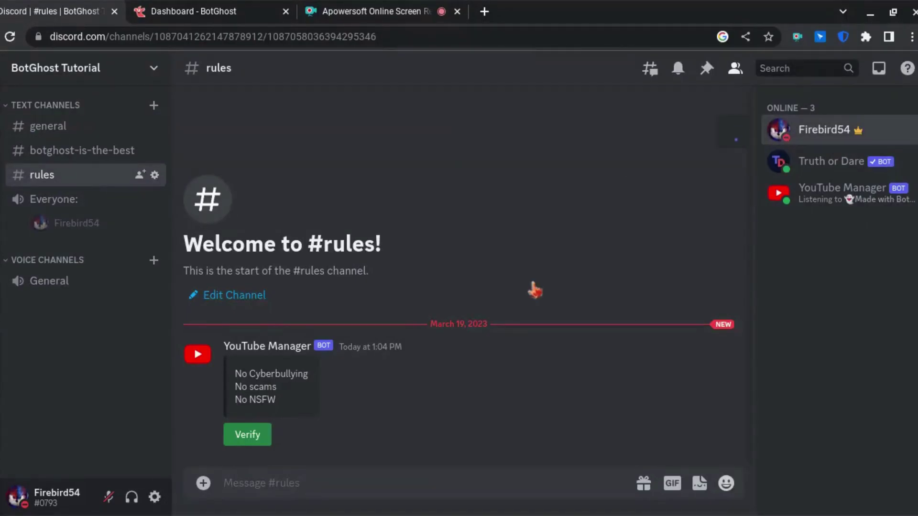
pyautogui.click(825, 130)
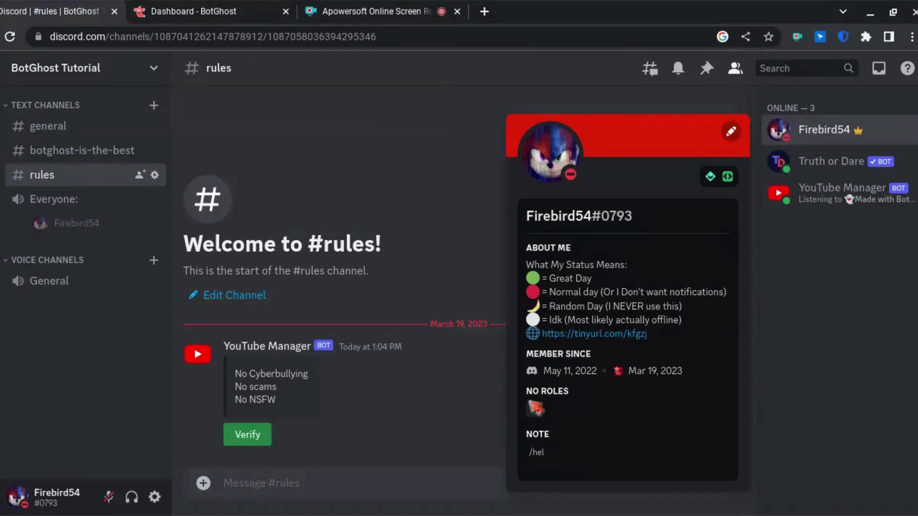
pyautogui.click(483, 401)
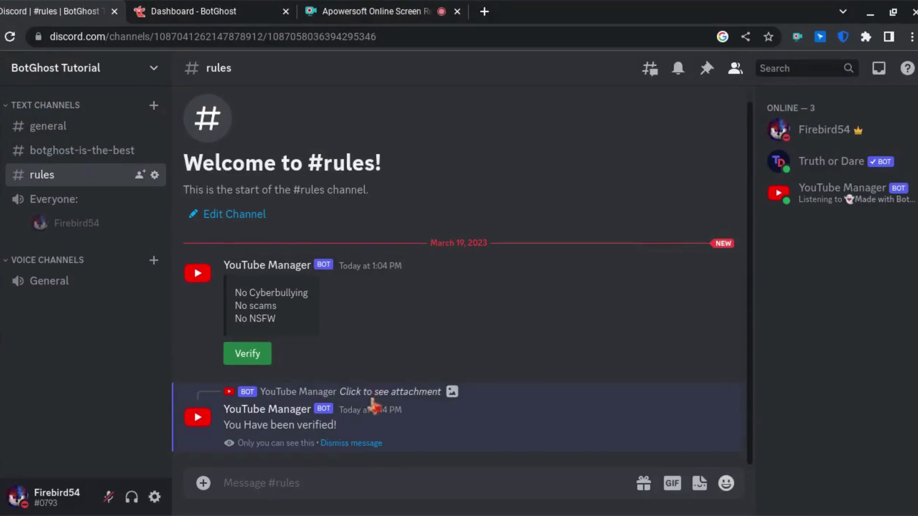
pyautogui.click(358, 445)
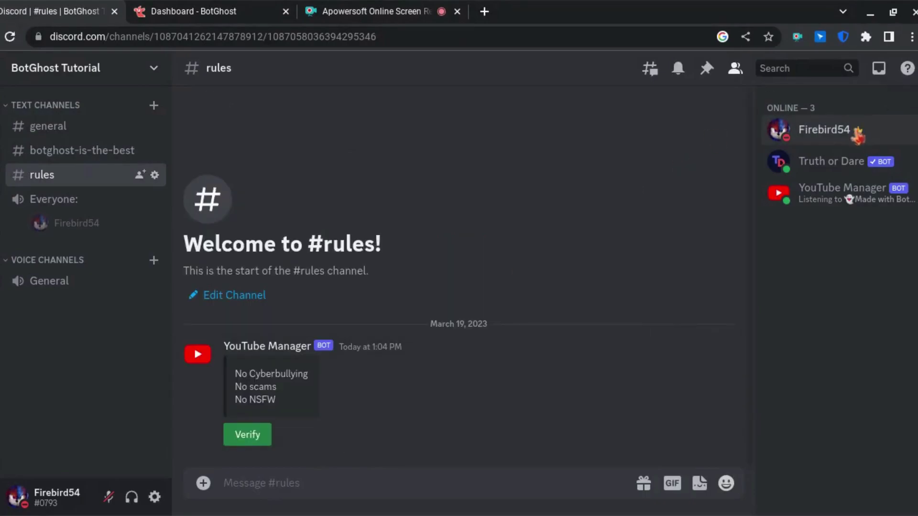
pyautogui.click(847, 136)
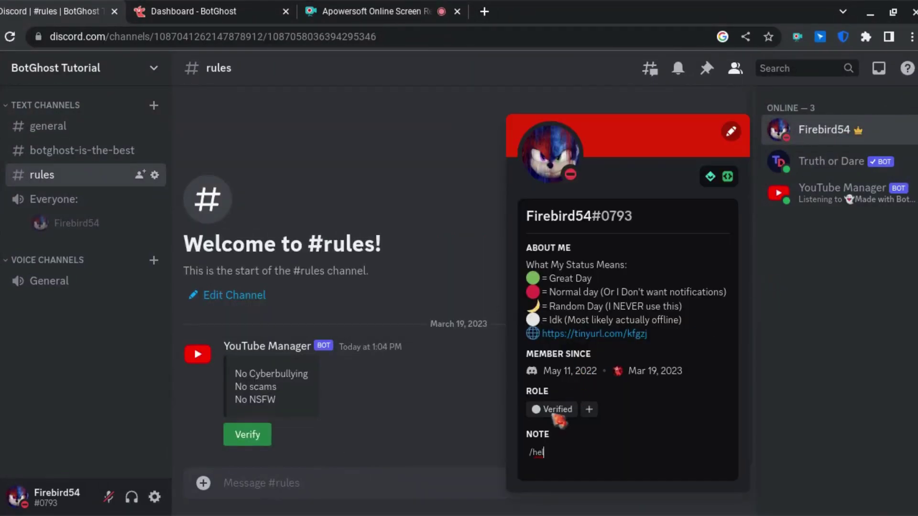